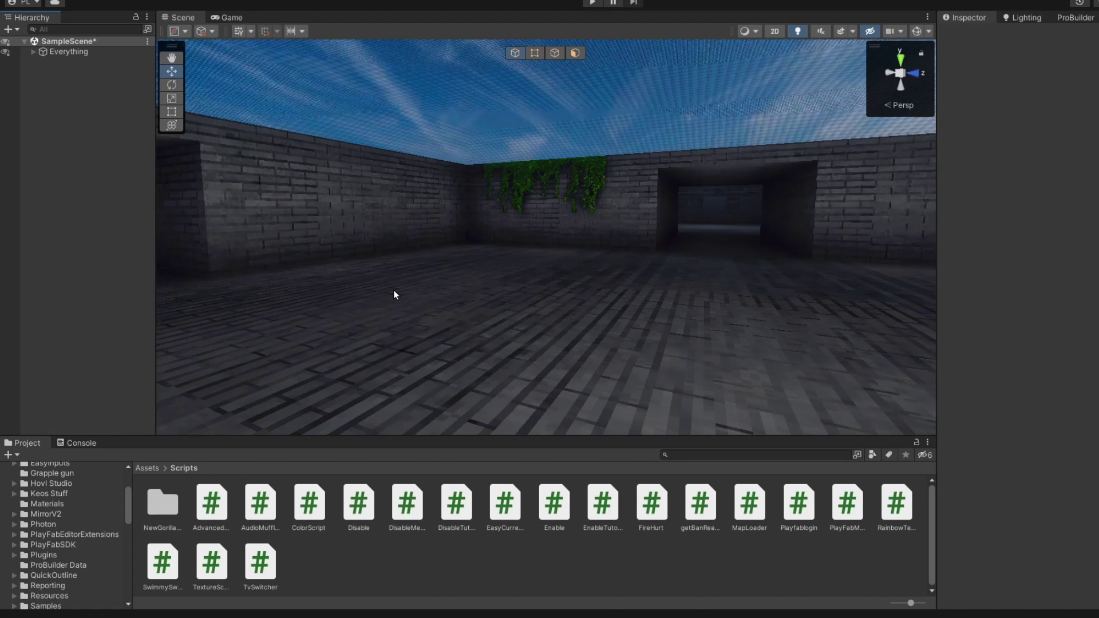
# Create a C# script named MapLoaderTutorial in the Assets/Scripts folder
pyautogui.moveTo(398, 289)
pyautogui.mouseDown(button='right')
pyautogui.moveTo(594, 270)
pyautogui.moveTo(564, 284)
pyautogui.moveTo(568, 273)
pyautogui.mouseUp(button='right')
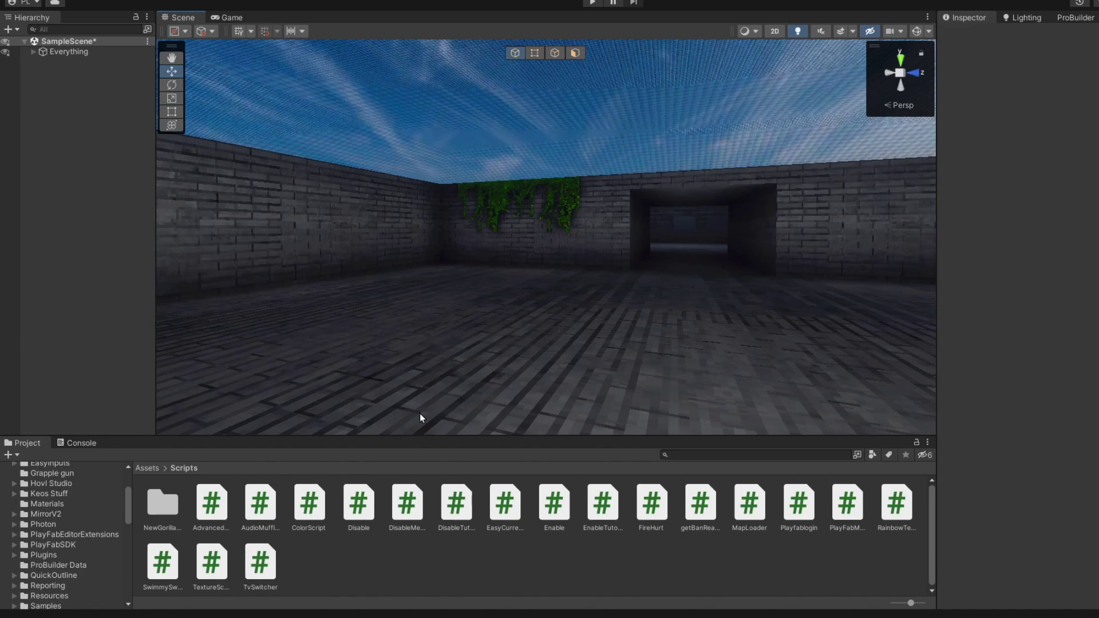
pyautogui.moveTo(644, 390)
pyautogui.mouseDown(button='right')
pyautogui.moveTo(540, 296)
pyautogui.moveTo(554, 265)
pyautogui.moveTo(550, 277)
pyautogui.moveTo(488, 256)
pyautogui.moveTo(344, 265)
pyautogui.moveTo(368, 258)
pyautogui.moveTo(542, 280)
pyautogui.moveTo(572, 412)
pyautogui.mouseUp(button='right')
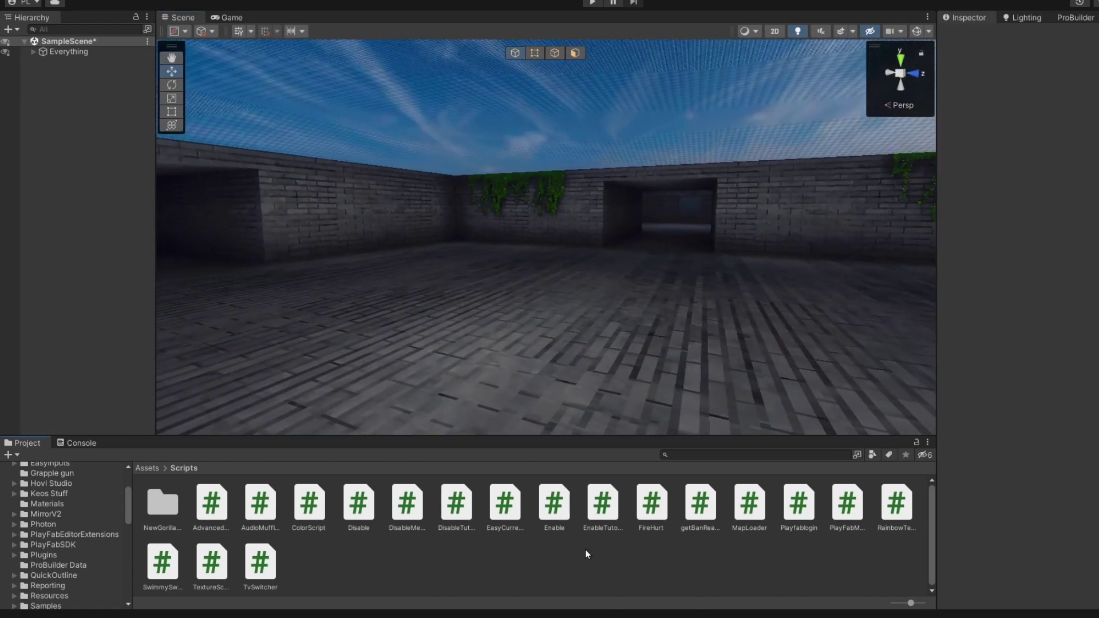
pyautogui.rightClick(585, 550)
pyautogui.click(830, 63)
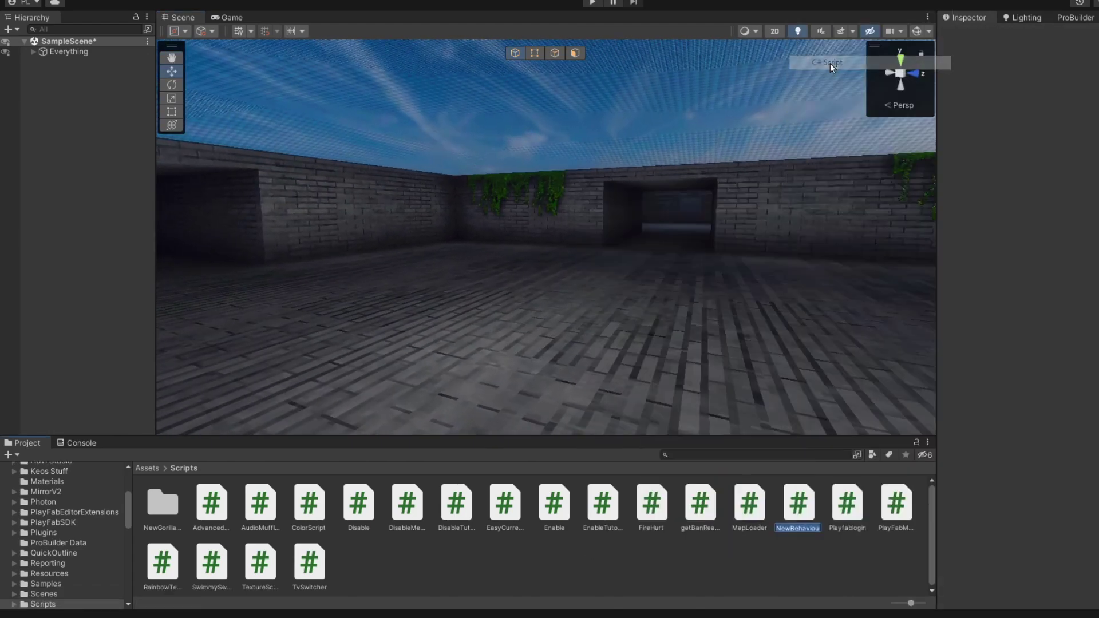
pyautogui.write('MapLoad')
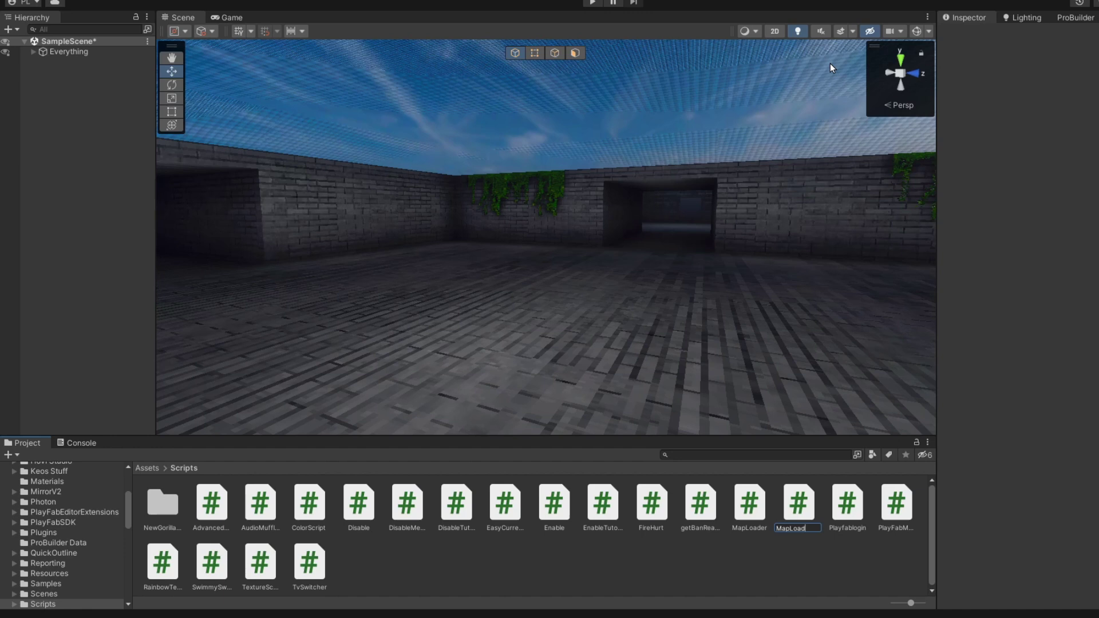
pyautogui.write('er')
pyautogui.write('T')
pyautogui.press('BackSpace')
pyautogui.write('ut')
pyautogui.write('orial')
pyautogui.press('Return')
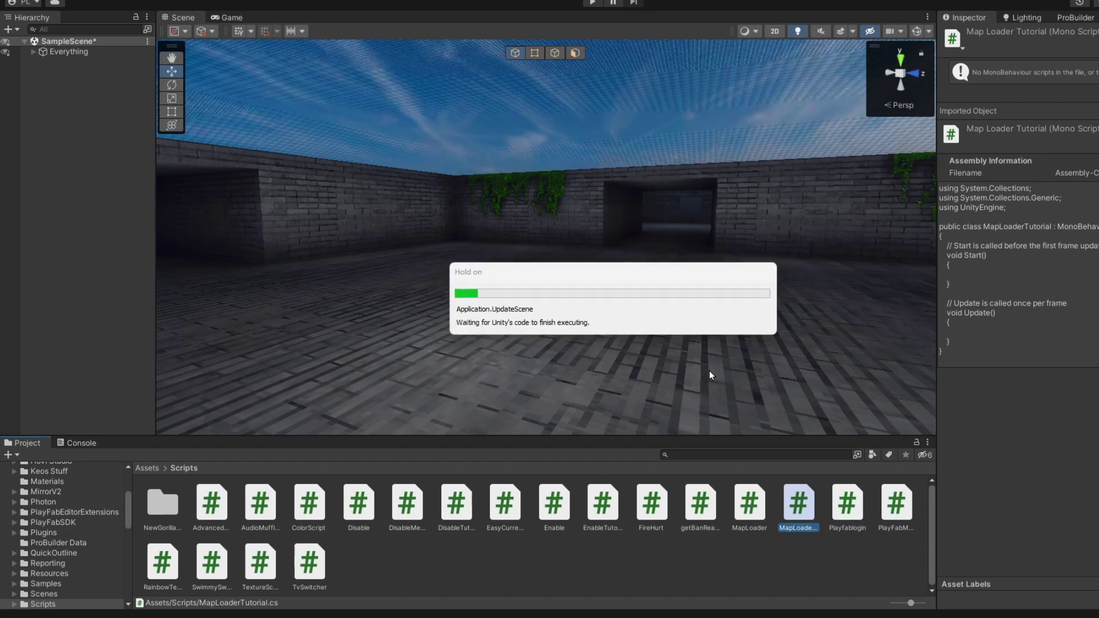
pyautogui.moveTo(686, 339)
pyautogui.mouseDown(button='right')
pyautogui.moveTo(659, 343)
pyautogui.moveTo(644, 402)
pyautogui.mouseUp(button='right')
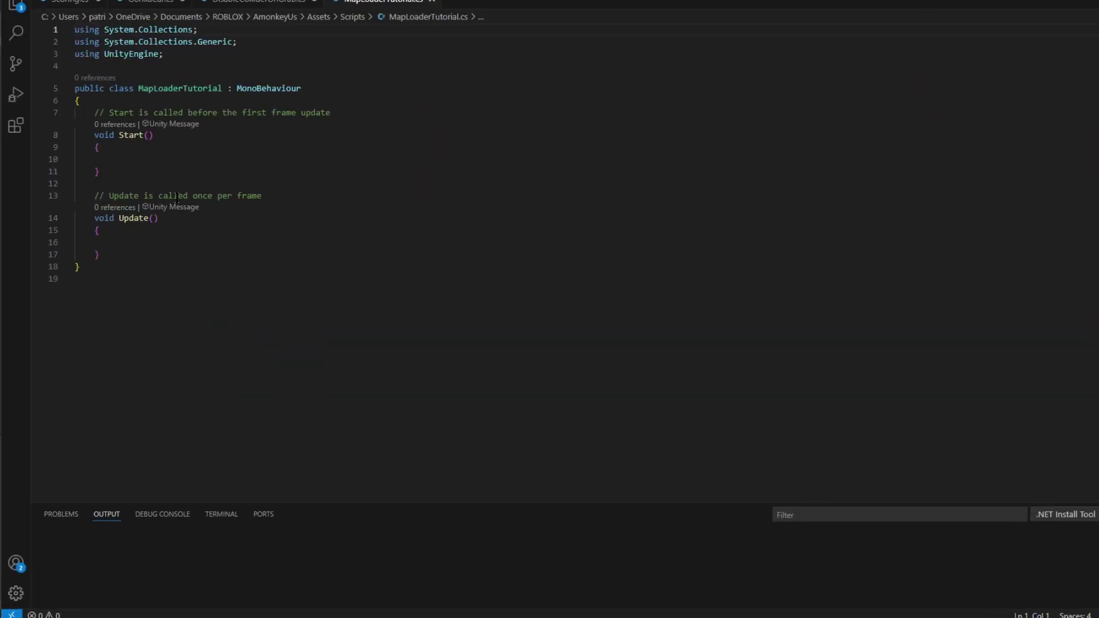
# Delete the default Start and Update methods and declare public GameObject mapEnable
pyautogui.moveTo(101, 254); pyautogui.dragTo(94, 112)
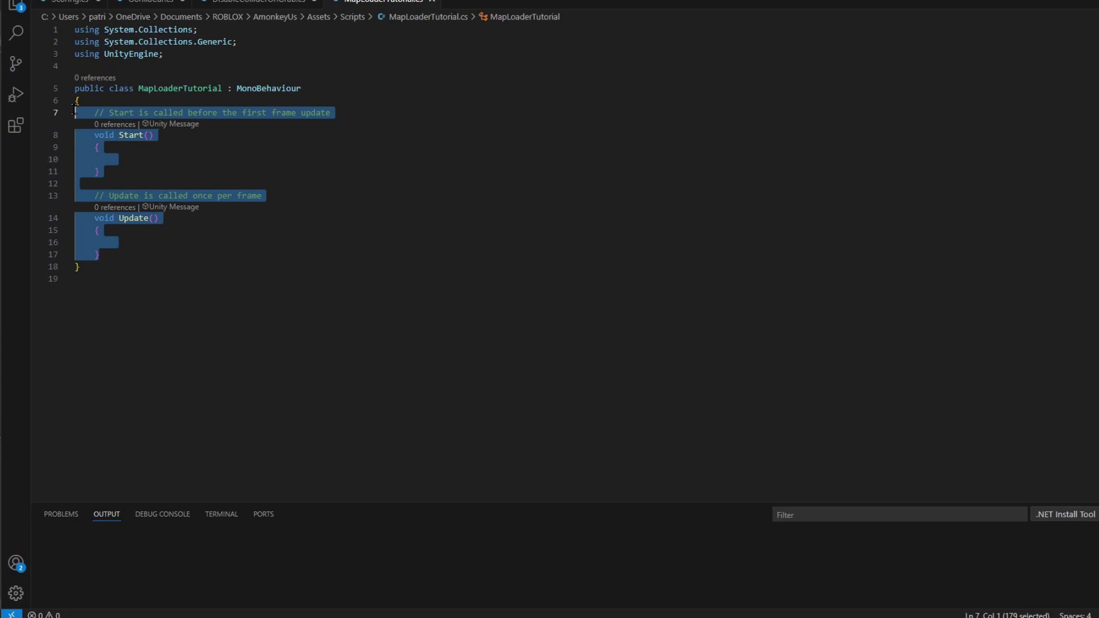
pyautogui.press('BackSpace')
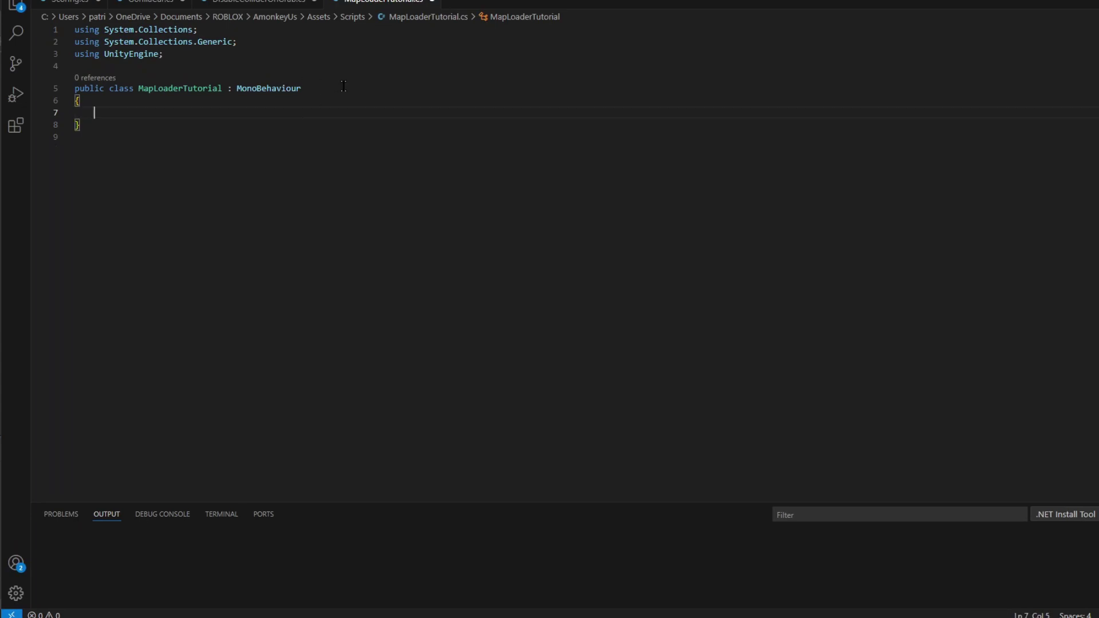
pyautogui.write('PUBLIC')
pyautogui.press('BackSpace')
pyautogui.press('BackSpace')
pyautogui.press('BackSpace')
pyautogui.write('ubliu')
pyautogui.press('BackSpace')
pyautogui.press('BackSpace')
pyautogui.press('BackSpace')
pyautogui.press('BackSpace')
pyautogui.press('BackSpace')
pyautogui.press('BackSpace')
pyautogui.write('pun')
pyautogui.write('blic onhie')
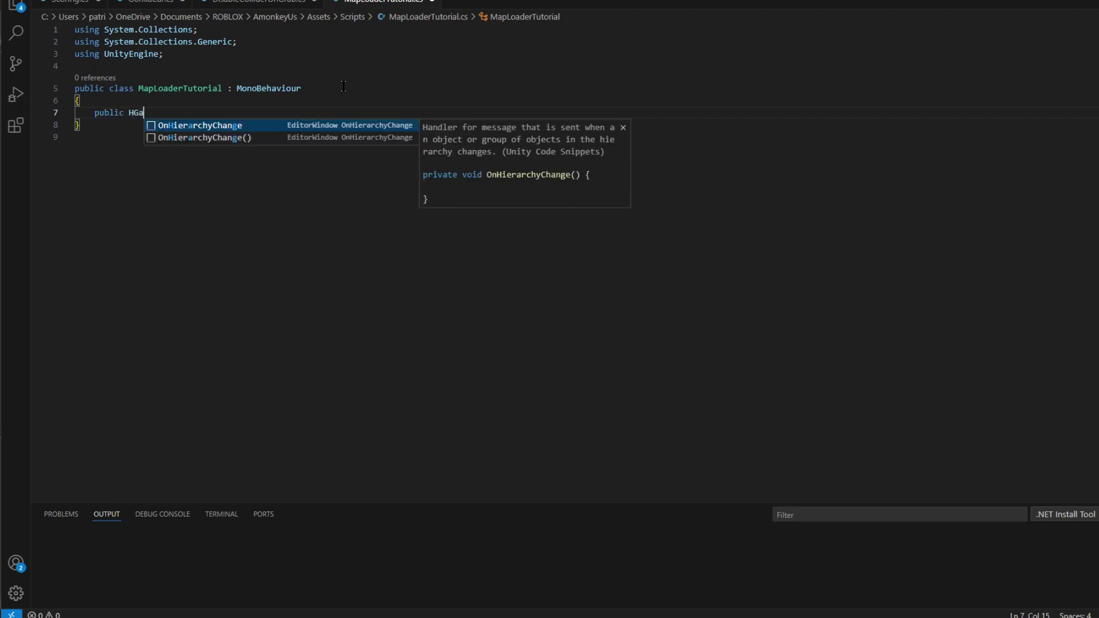
pyautogui.press('BackSpace')
pyautogui.press('BackSpace')
pyautogui.press('BackSpace')
pyautogui.write('GameO')
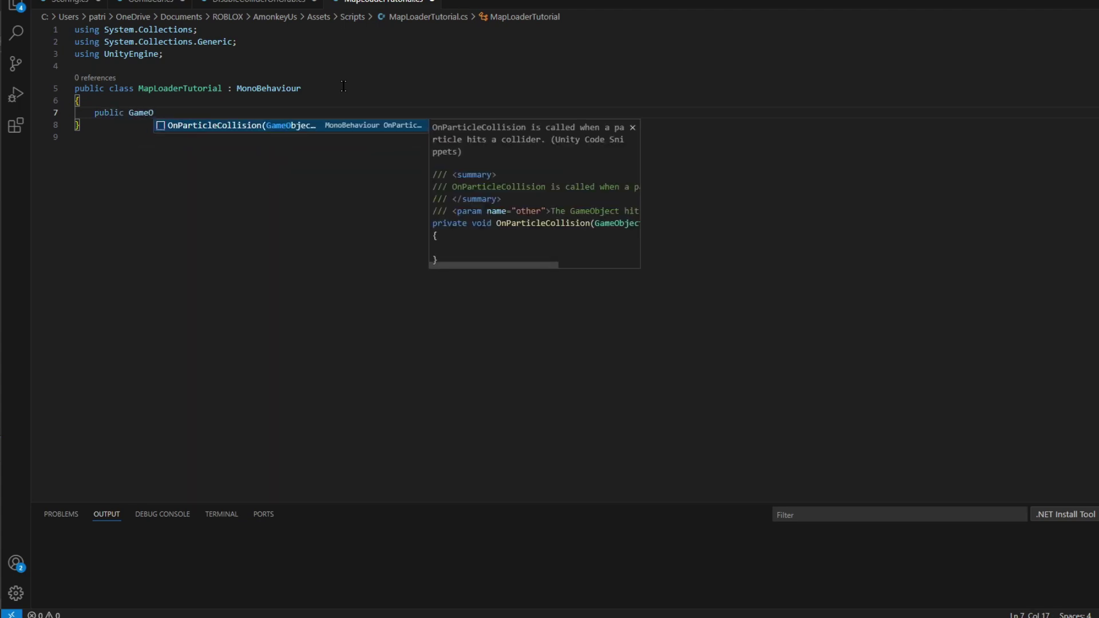
pyautogui.write('bjecyt')
pyautogui.press('BackSpace')
pyautogui.write('t ')
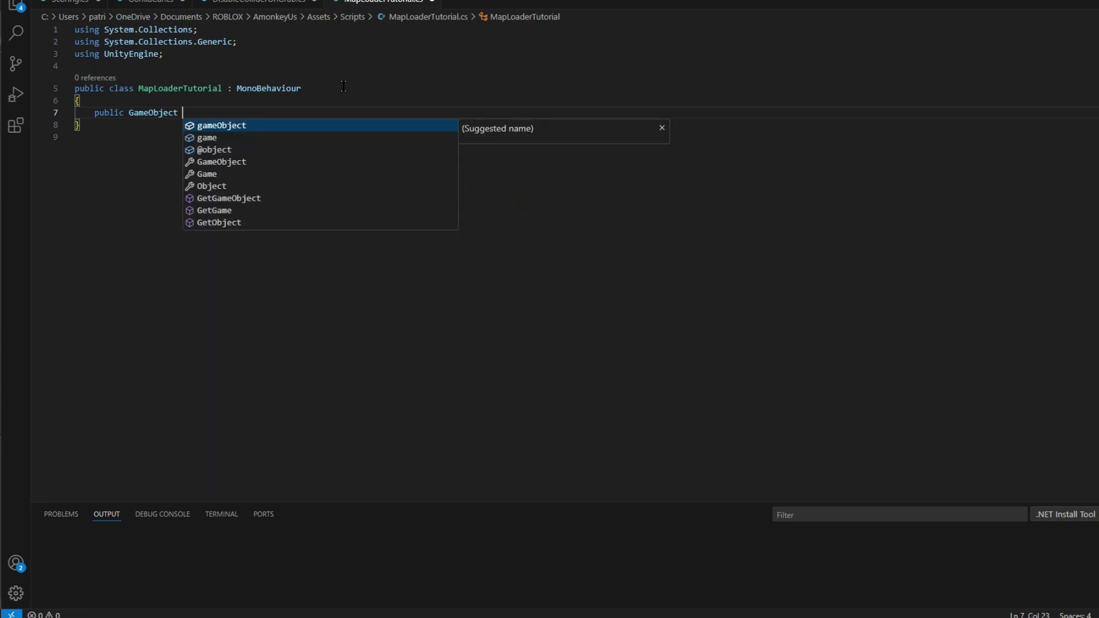
pyautogui.write('ma')
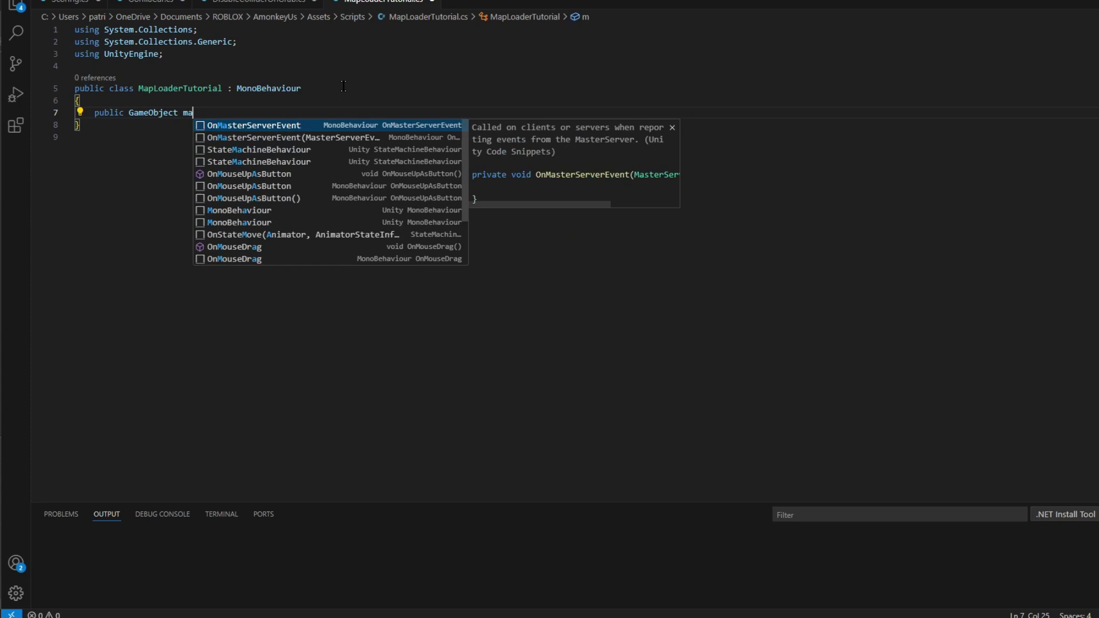
pyautogui.write('pEnable;')
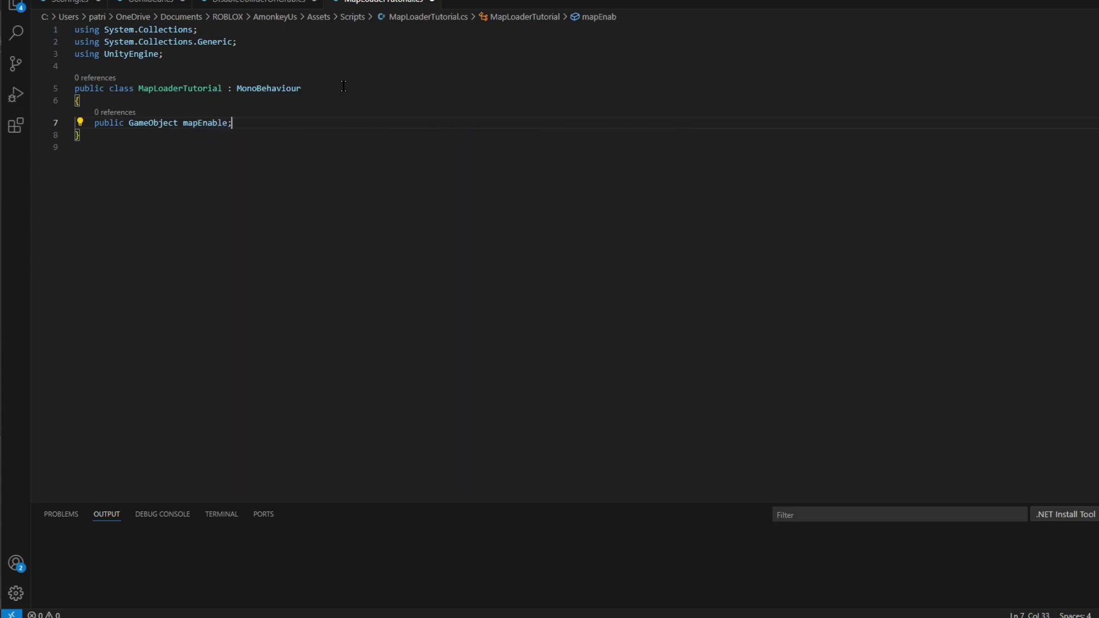
# Declare a second public field, mapDisable, below mapEnable
pyautogui.press('Return')
pyautogui.write('pu')
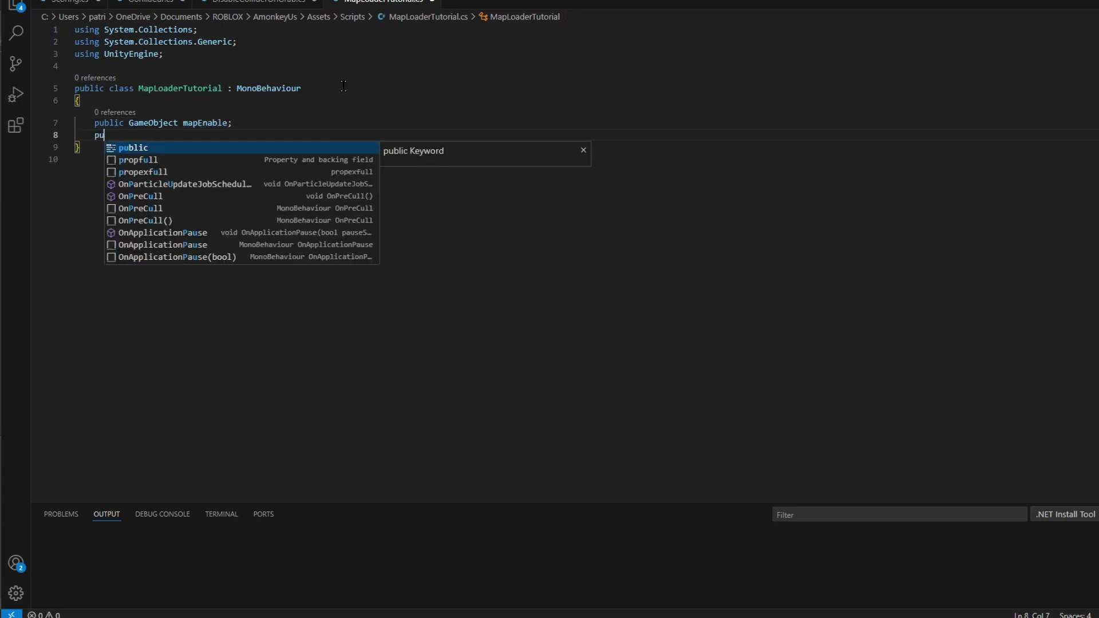
pyautogui.write('blic ')
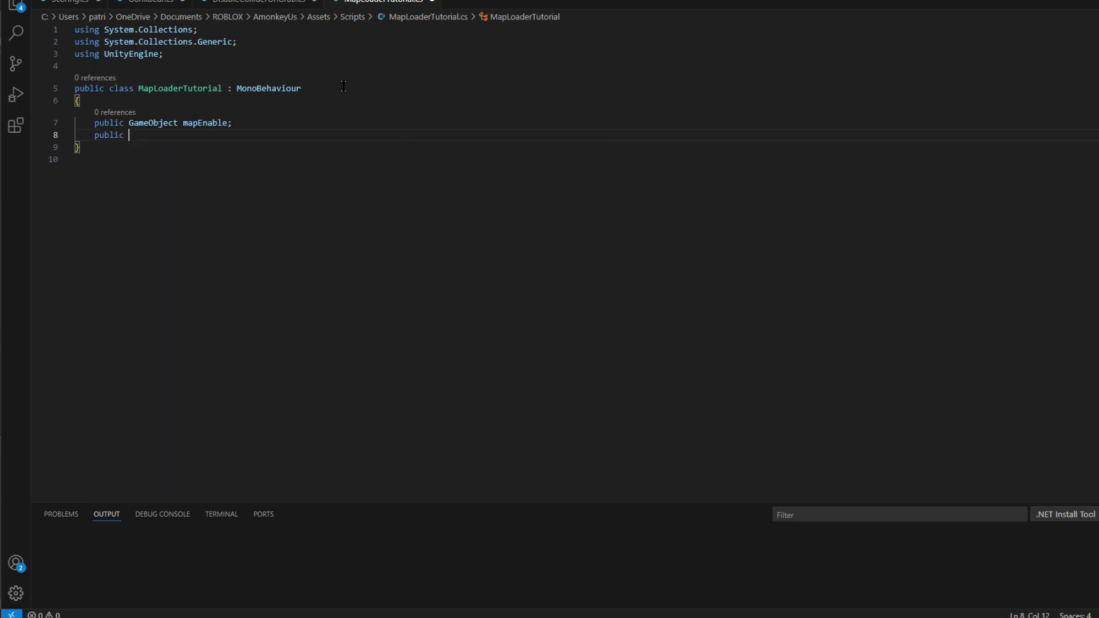
pyautogui.write('GameO')
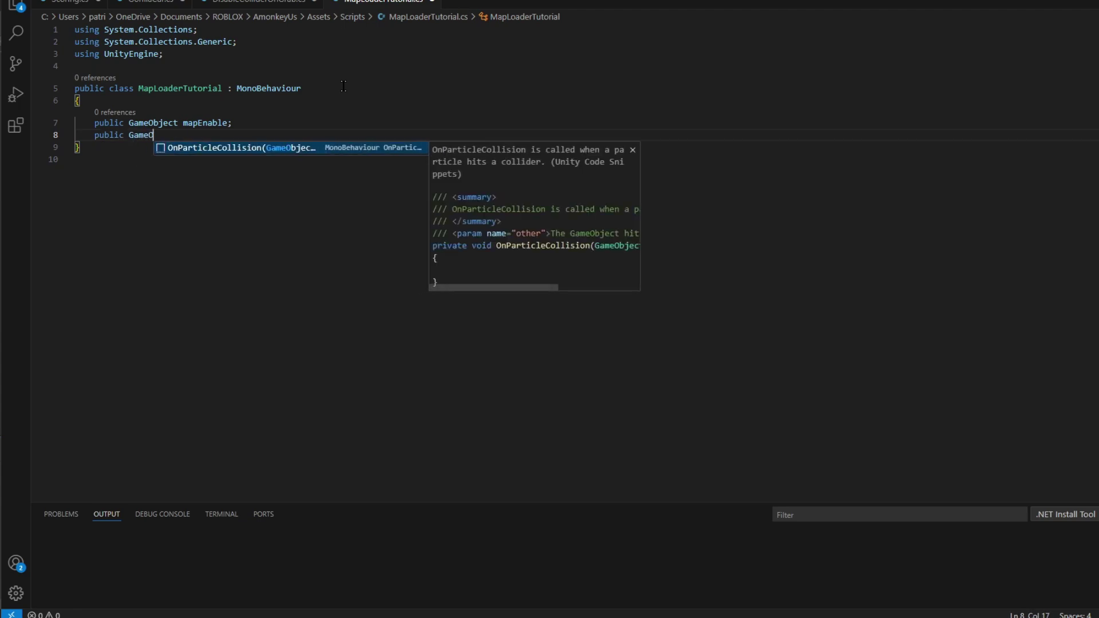
pyautogui.write('nject ')
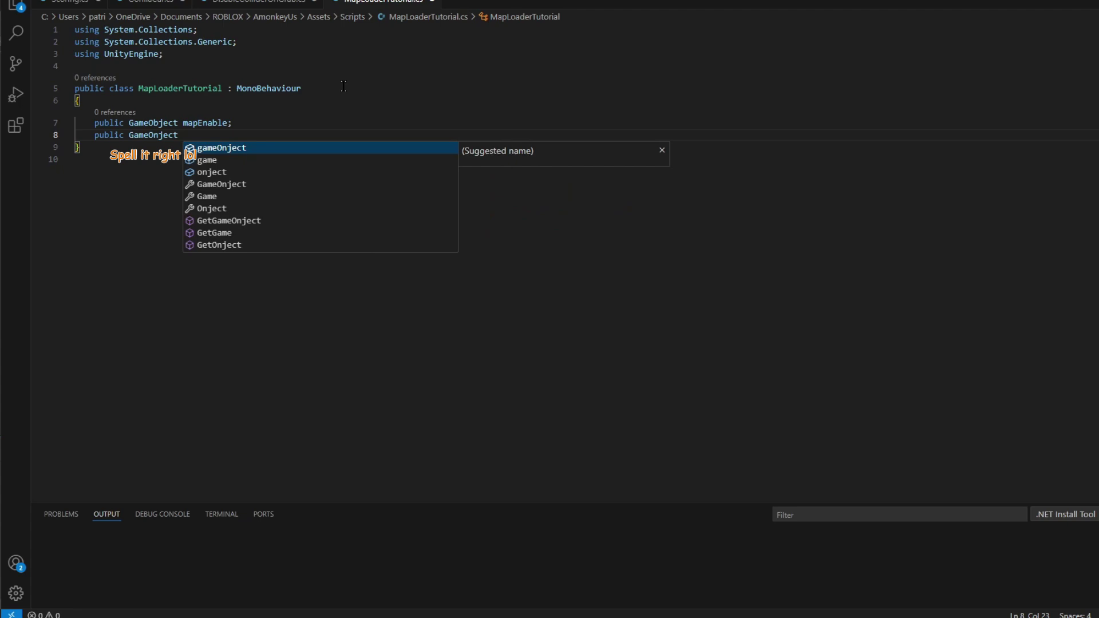
pyautogui.write('mapD')
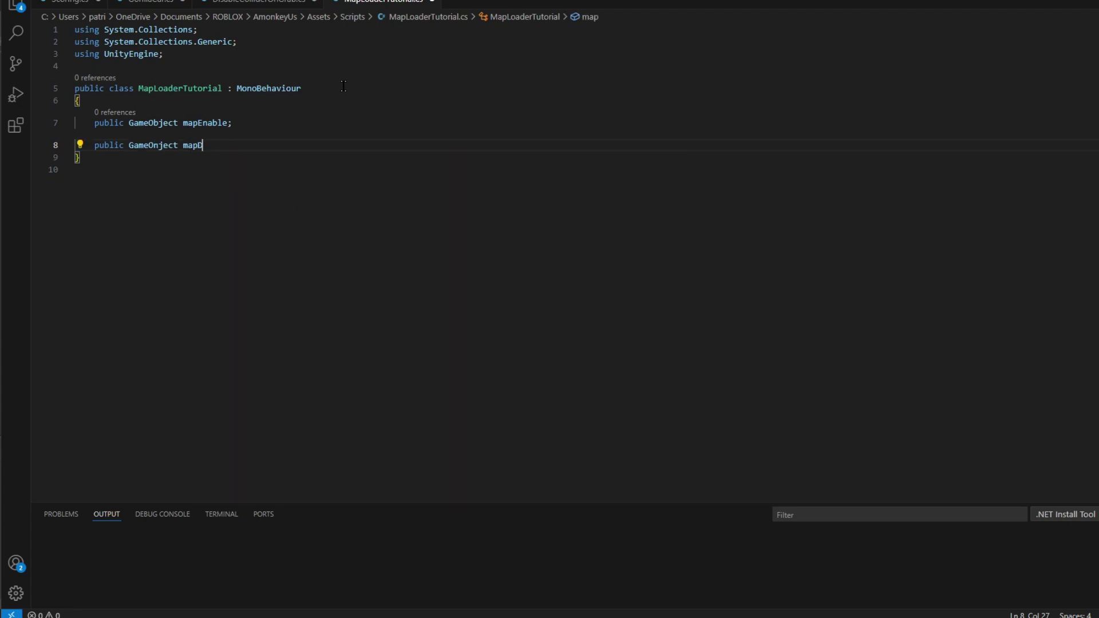
pyautogui.write('bel')
pyautogui.press('BackSpace')
pyautogui.press('BackSpace')
pyautogui.write('le')
pyautogui.press('Return')
pyautogui.press('Return')
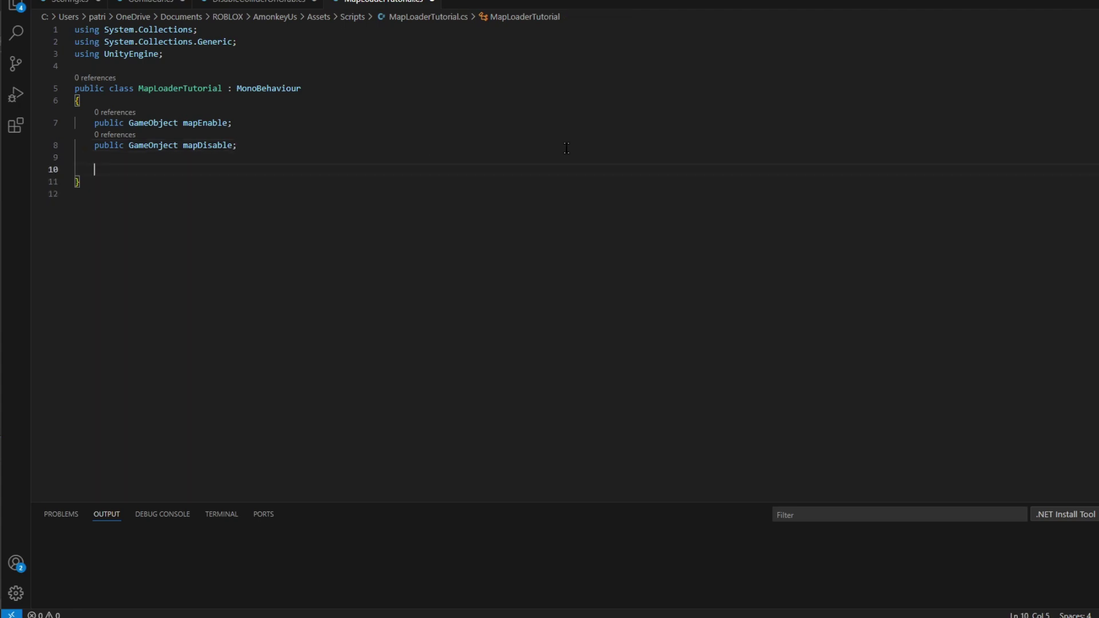
# Insert an OnTriggerEnter method and delete its generated summary comment
pyautogui.write('ON')
pyautogui.press('BackSpace')
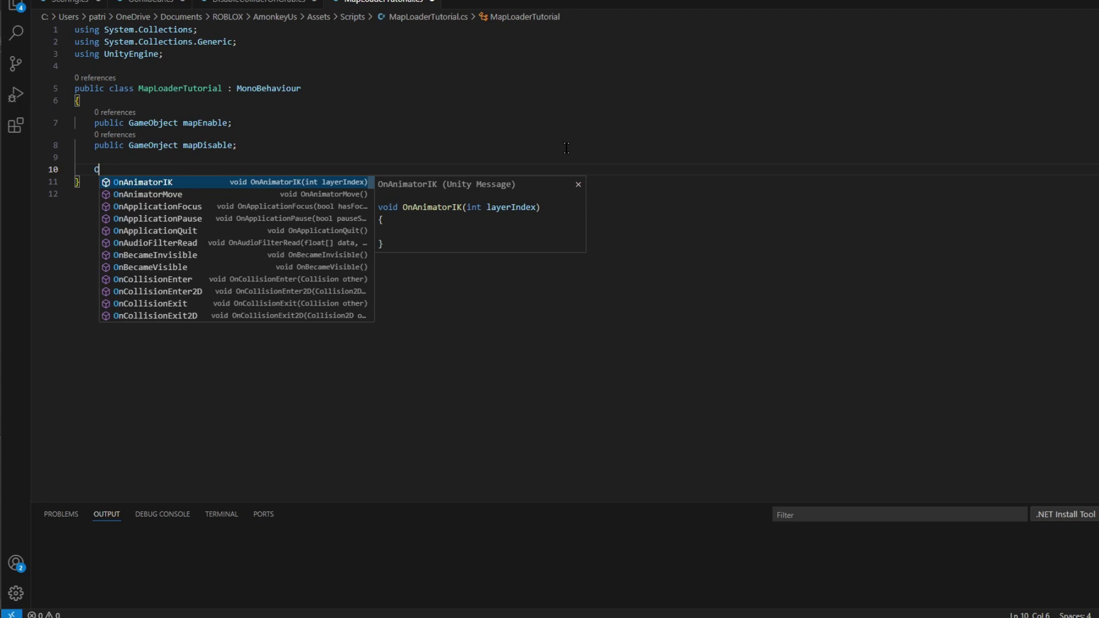
pyautogui.write('nti')
pyautogui.press('BackSpace')
pyautogui.write('r')
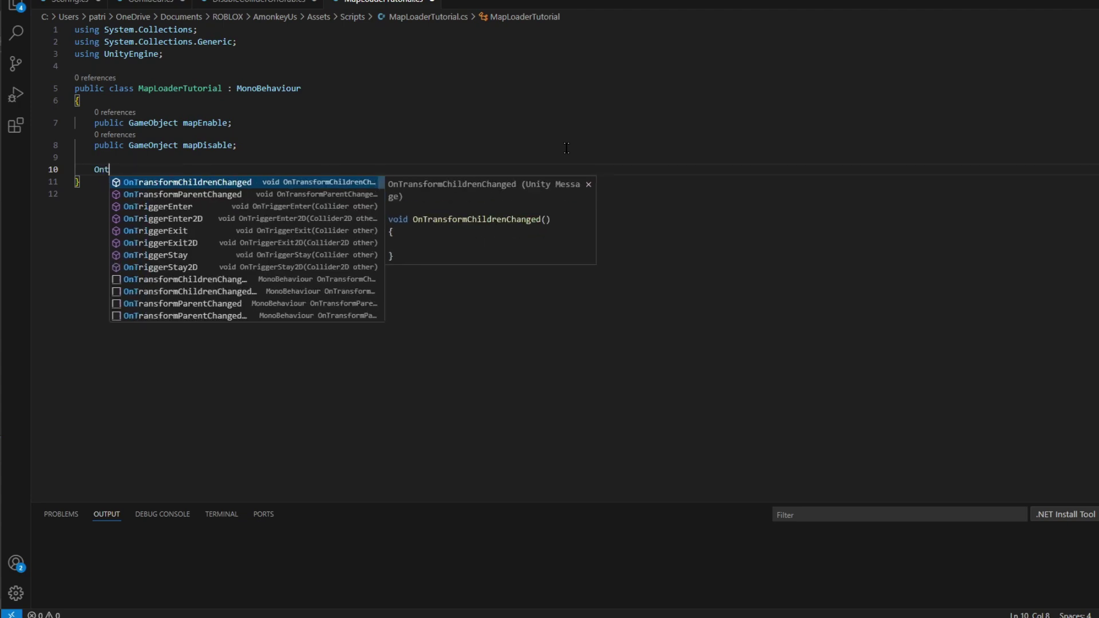
pyautogui.write('igger')
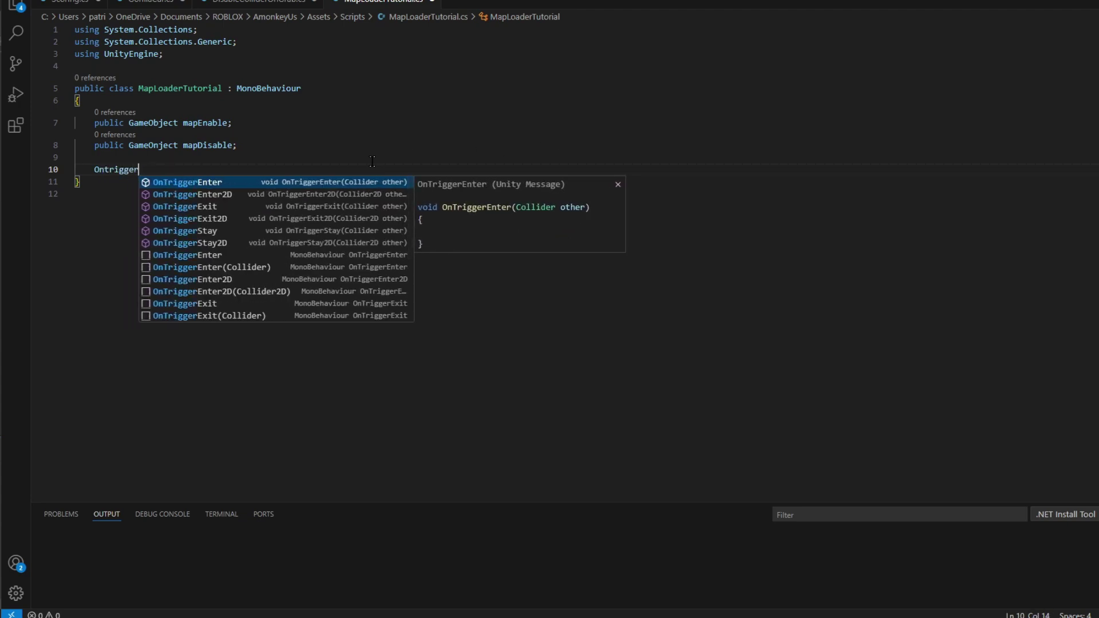
pyautogui.click(264, 272)
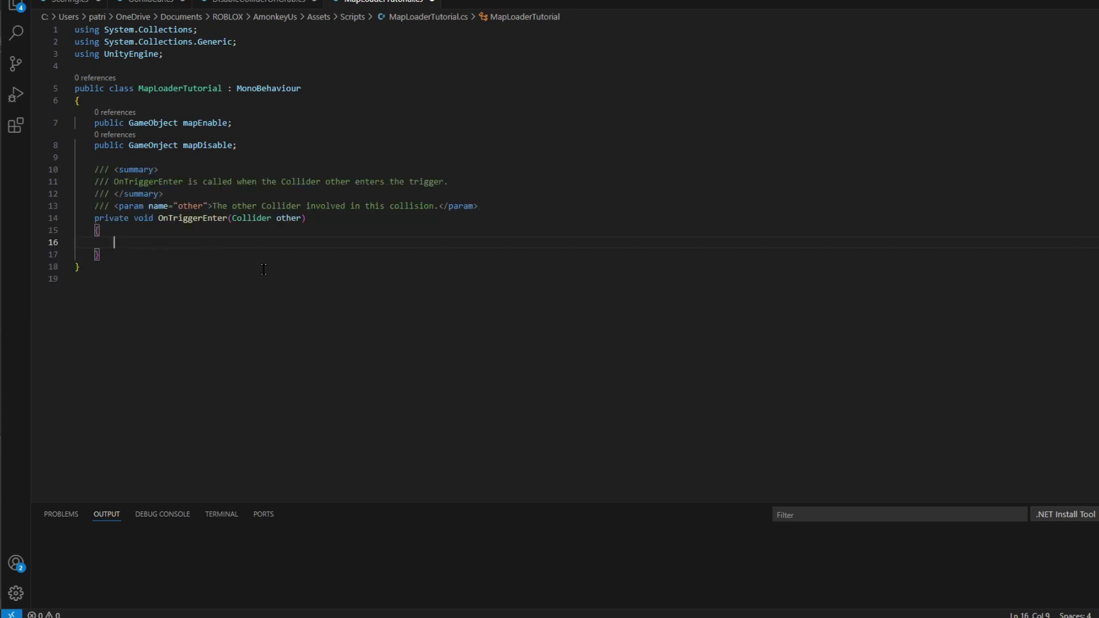
pyautogui.moveTo(480, 206)
pyautogui.mouseDown()
pyautogui.moveTo(79, 179)
pyautogui.moveTo(79, 169)
pyautogui.mouseUp()
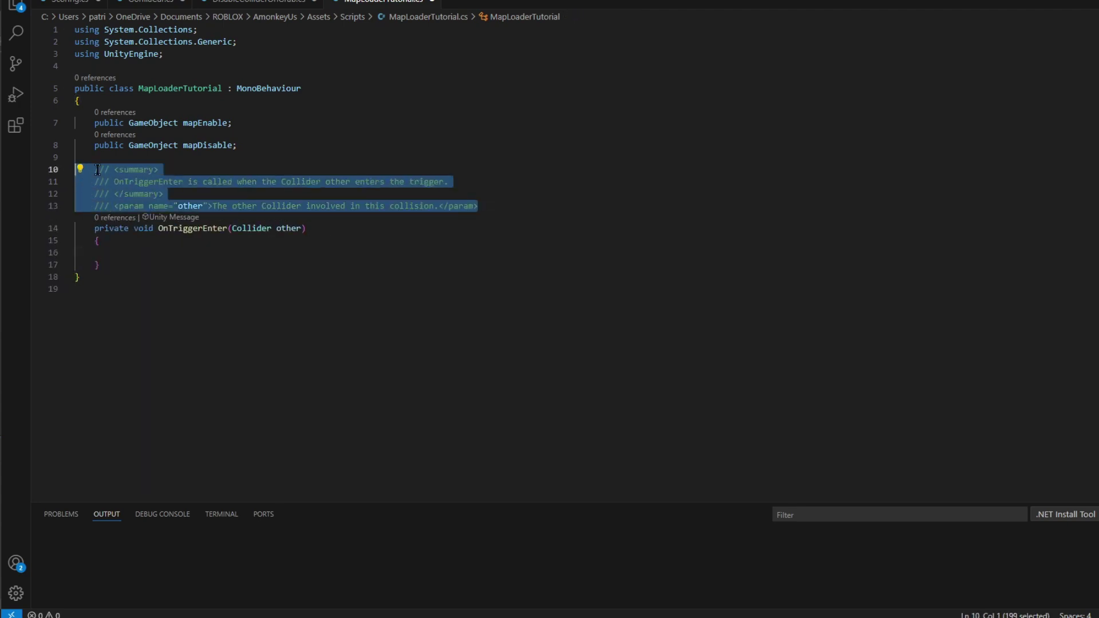
pyautogui.press('Delete')
pyautogui.press('Delete')
pyautogui.press('Down')
pyautogui.press('Down')
pyautogui.press('End')
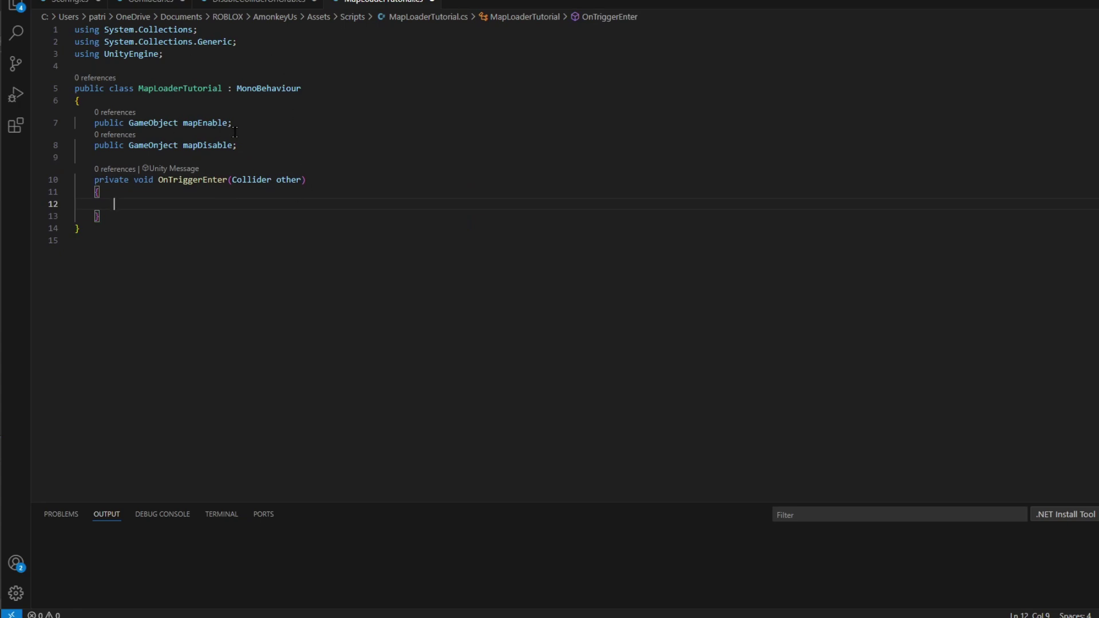
# Add mapEnable.SetActive(true); inside OnTriggerEnter
pyautogui.write('ma')
pyautogui.press('BackSpace')
pyautogui.press('BackSpace')
pyautogui.write('map')
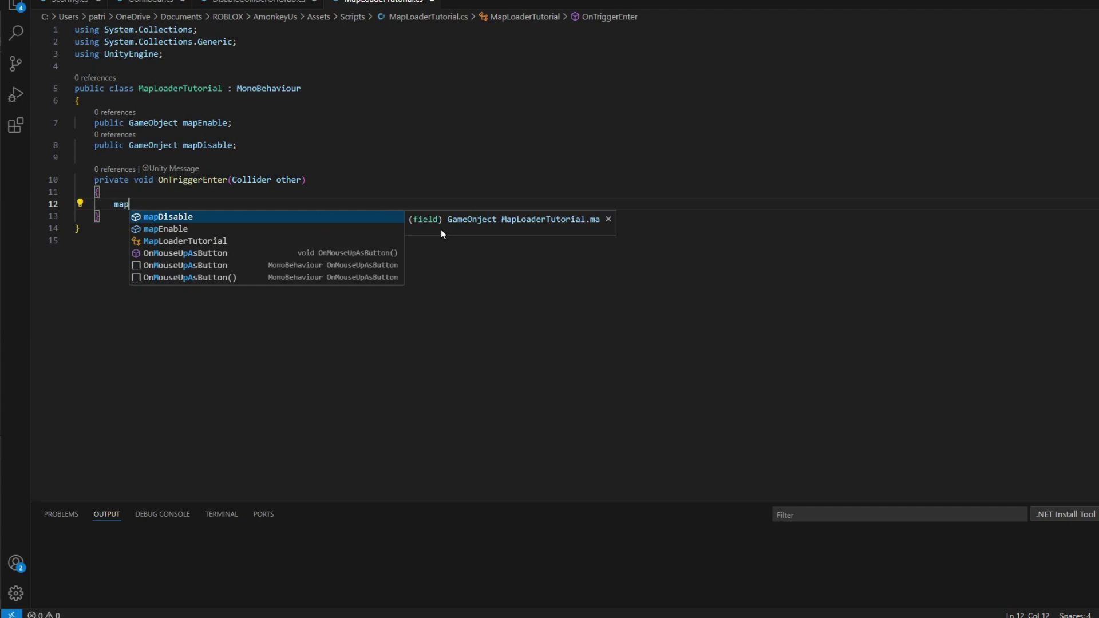
pyautogui.click(302, 229)
pyautogui.write('Set')
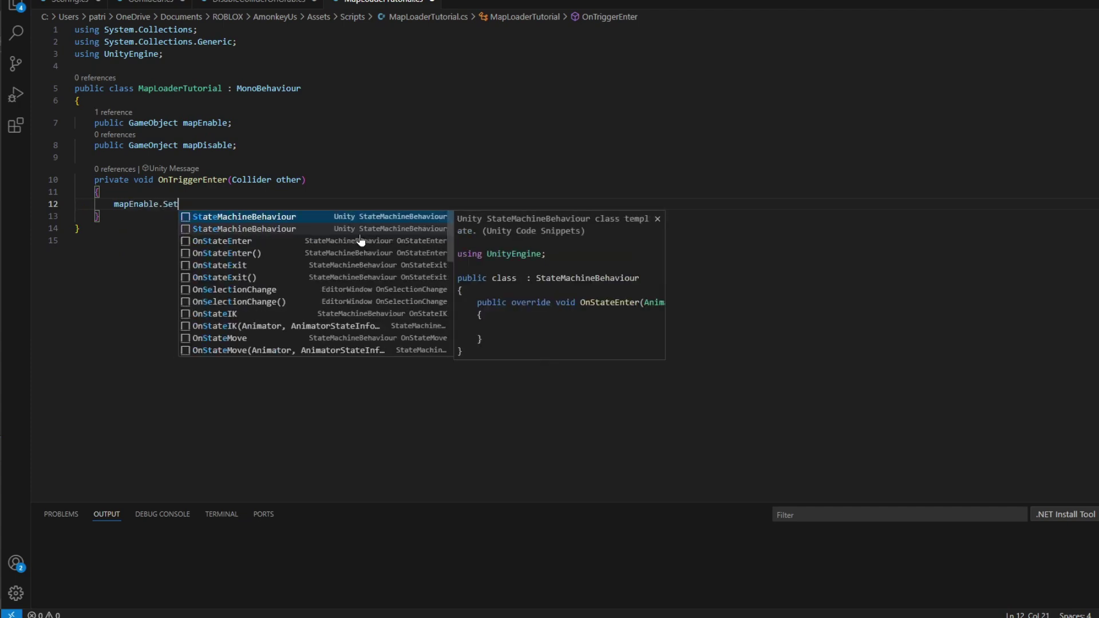
pyautogui.write('Active')
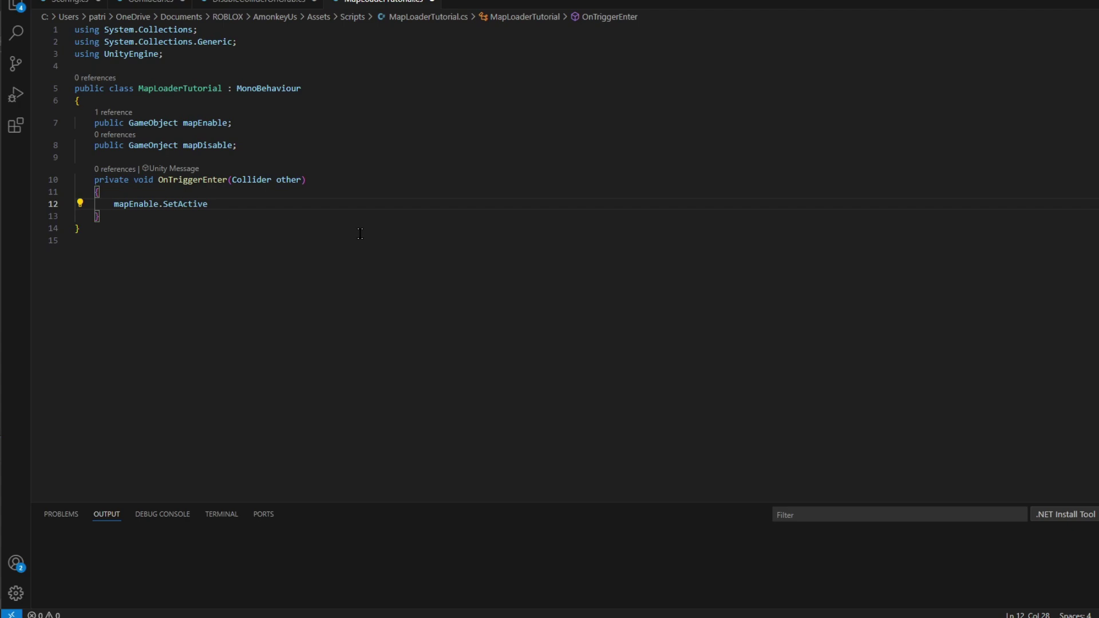
pyautogui.write('(true')
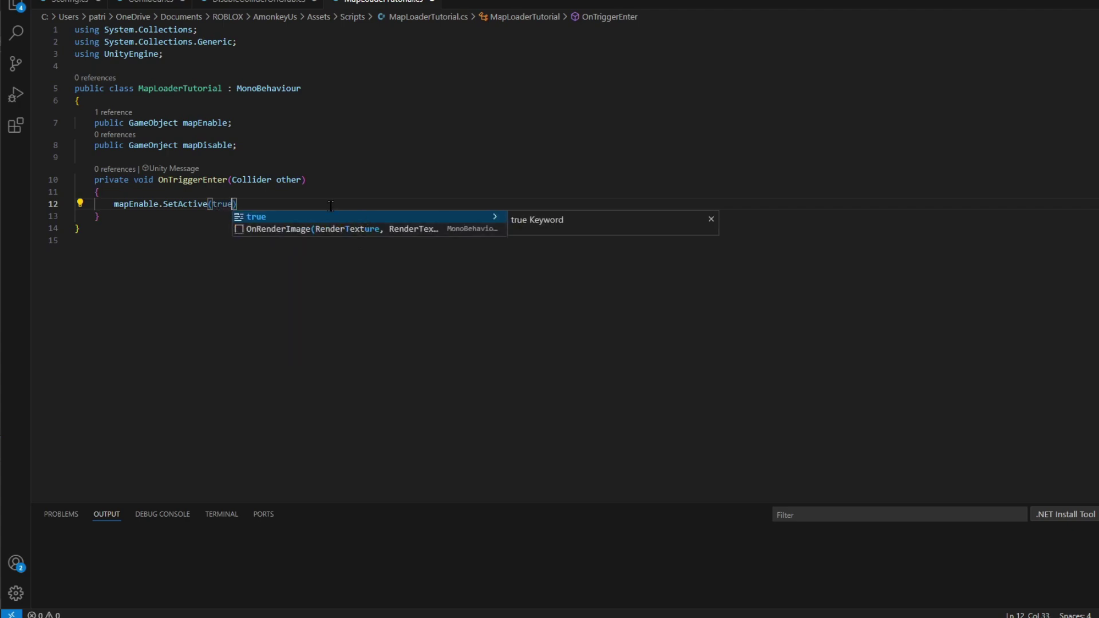
pyautogui.click(299, 189)
pyautogui.click(341, 198)
pyautogui.write(';l')
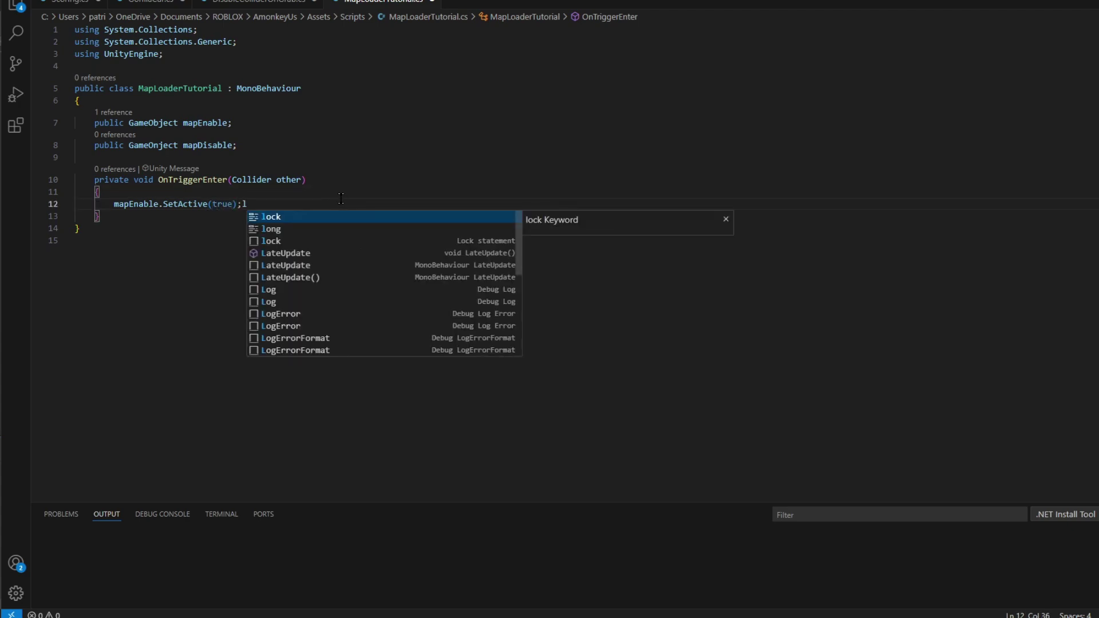
pyautogui.press('BackSpace')
pyautogui.press('Return')
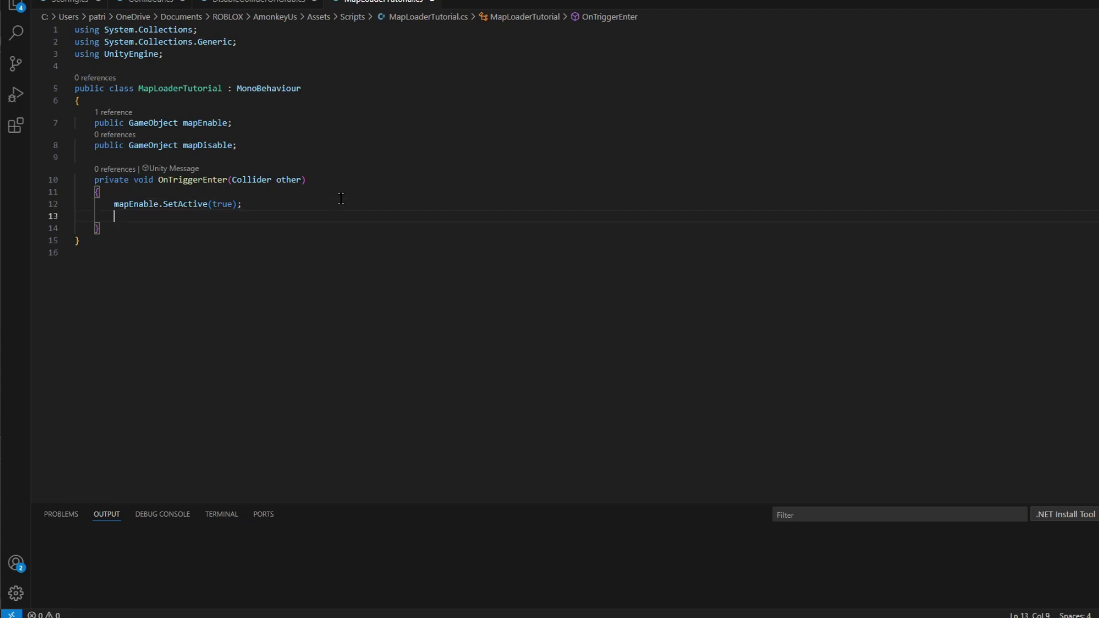
# Add mapDisable.SetActive(false); on the next line of OnTriggerEnter
pyautogui.write('map')
pyautogui.press('Tab')
pyautogui.write('.SetActiv')
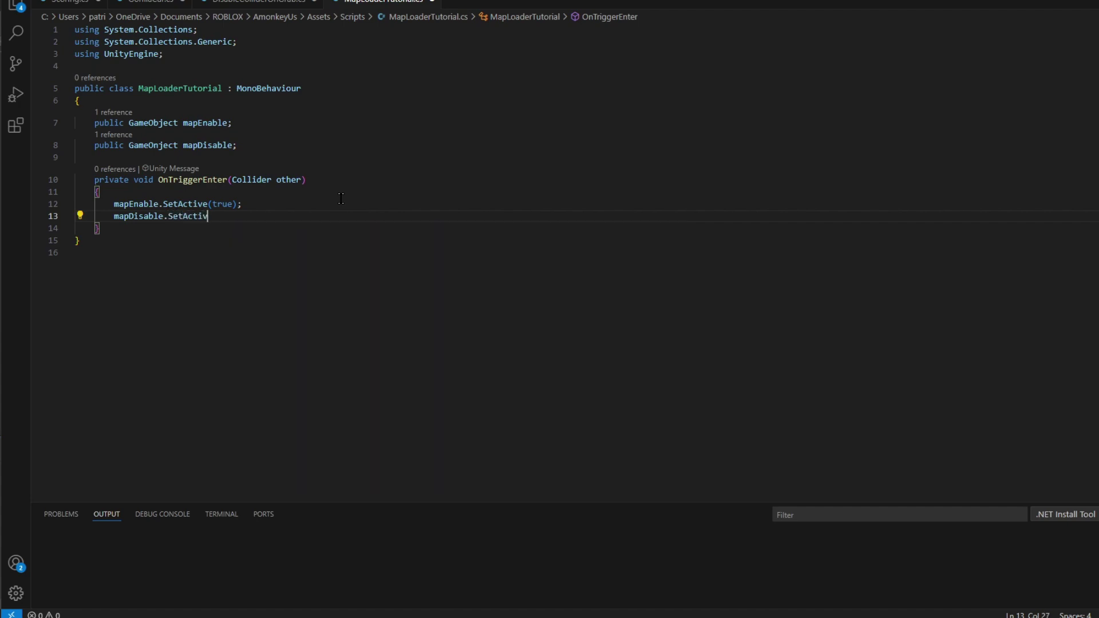
pyautogui.write('e(')
pyautogui.write('false)')
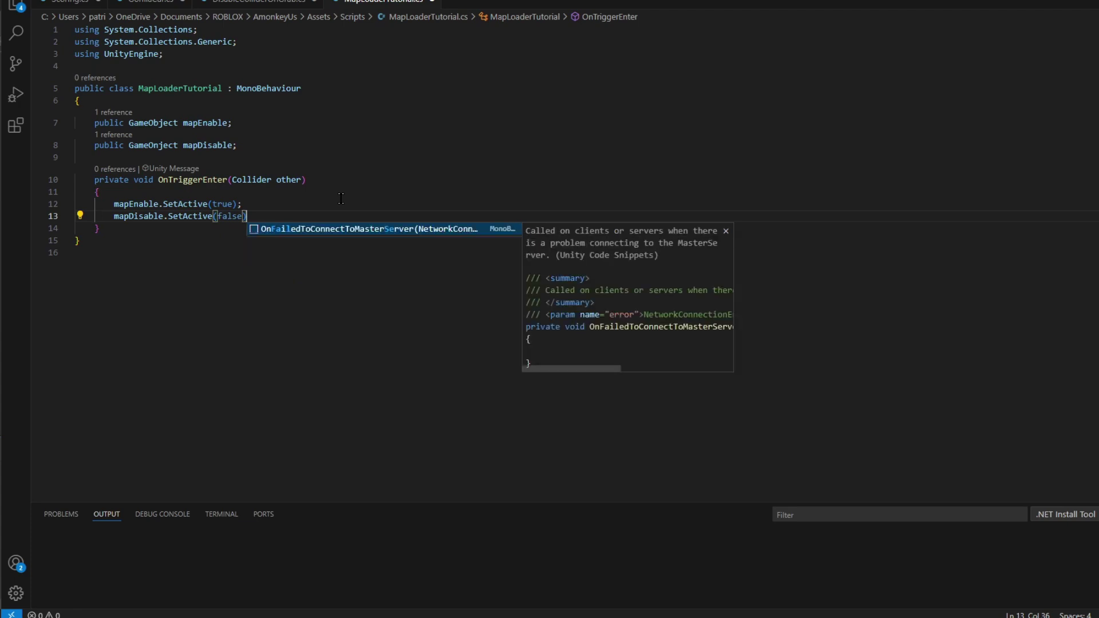
pyautogui.write(';')
pyautogui.press('Down')
pyautogui.press('Down')
pyautogui.press('Up')
pyautogui.press('Up')
pyautogui.press('Up')
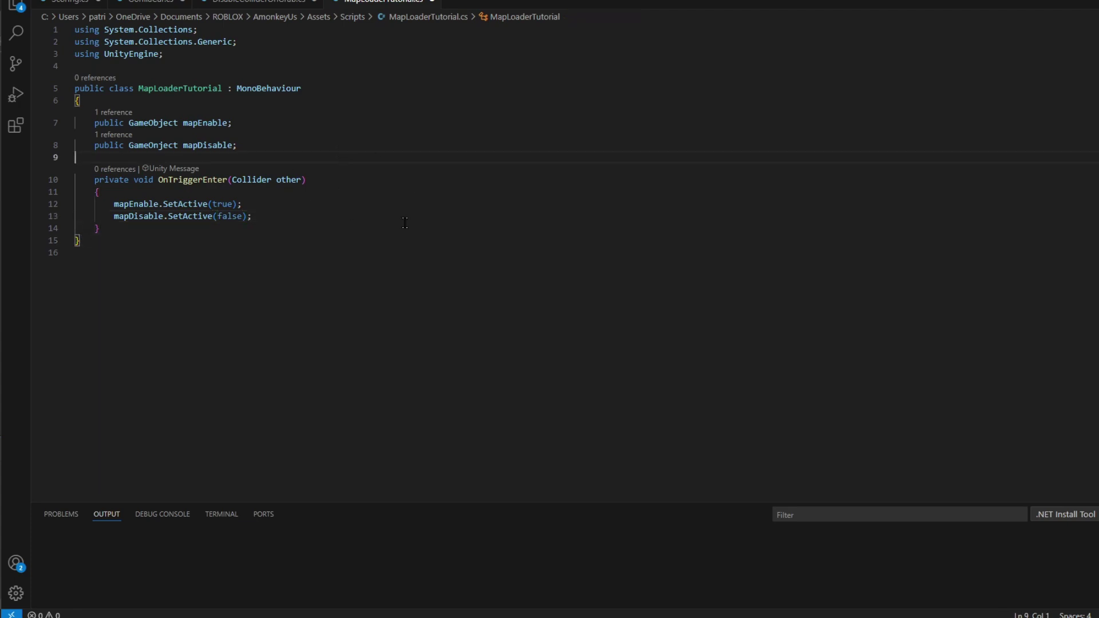
# Add the comment '//on touch' to the OnTriggerEnter line, review the script, and return to Unity
pyautogui.click(320, 124)
pyautogui.click(433, 180)
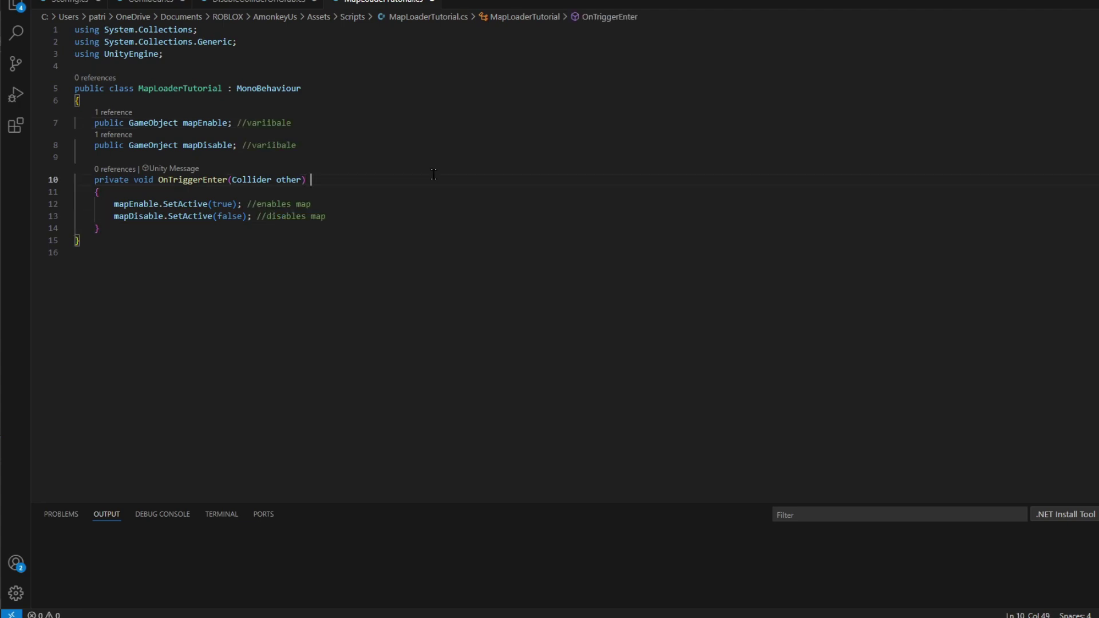
pyautogui.write('//on touch')
pyautogui.moveTo(80, 240)
pyautogui.mouseDown()
pyautogui.moveTo(95, 179)
pyautogui.moveTo(75, 29)
pyautogui.mouseUp()
pyautogui.click(81, 240)
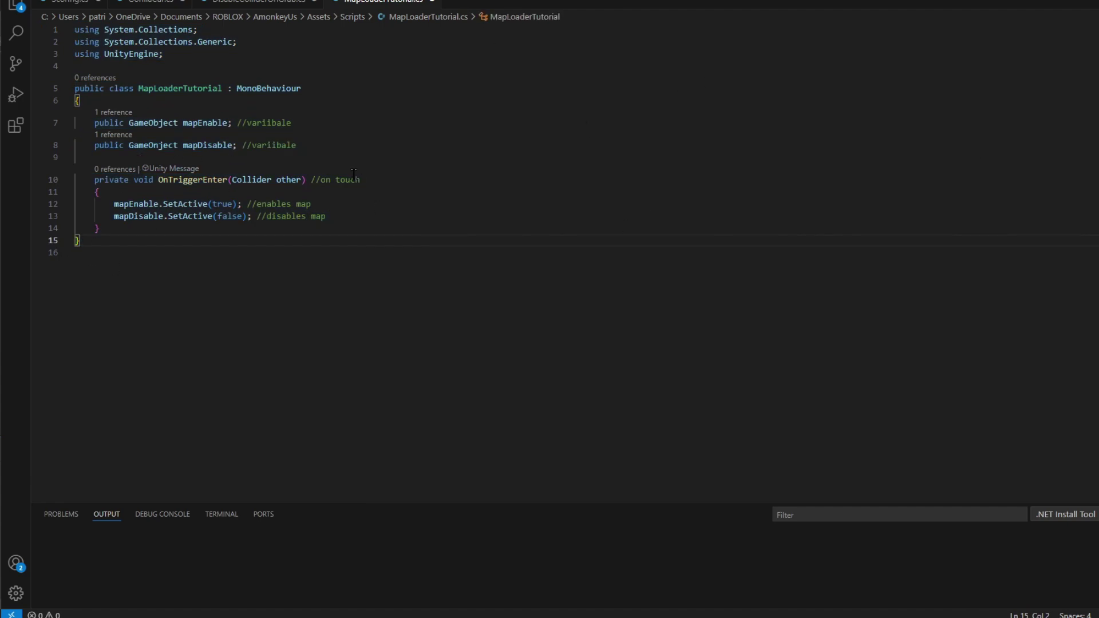
pyautogui.hotkey('alt', 'Tab')
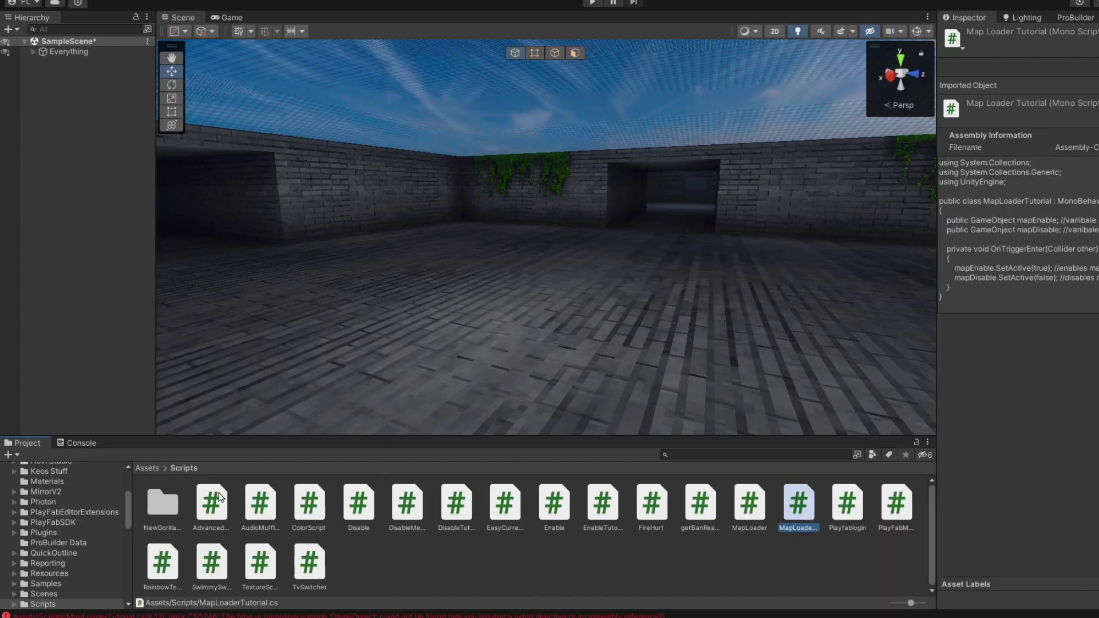
# Show the Console and clear it so only the GameOnject CS0246 error remains
pyautogui.click(56, 445)
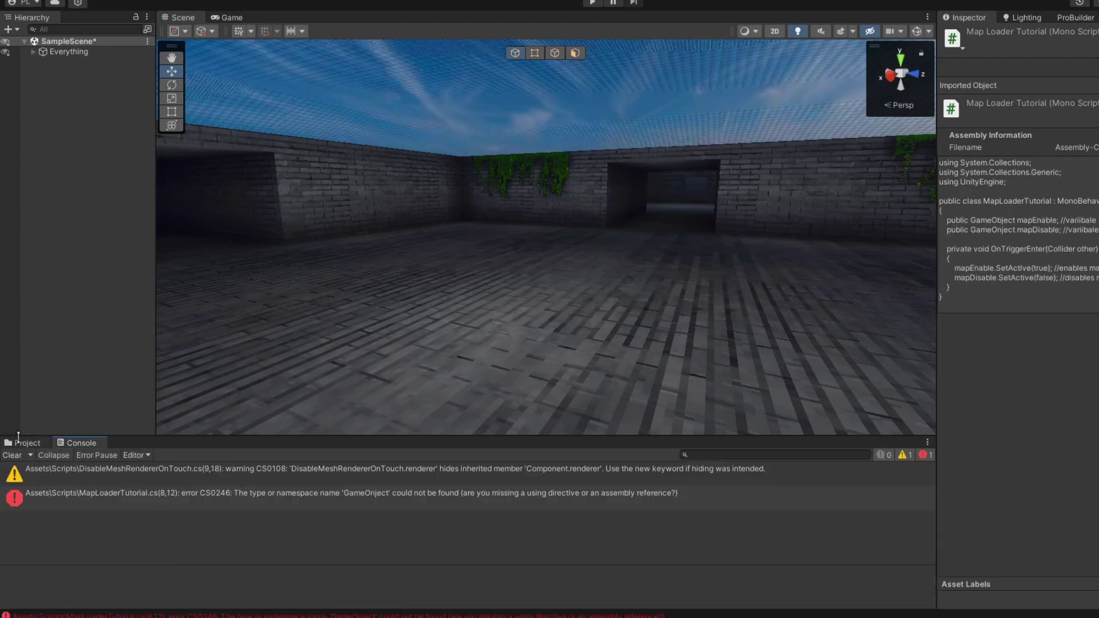
pyautogui.click(12, 456)
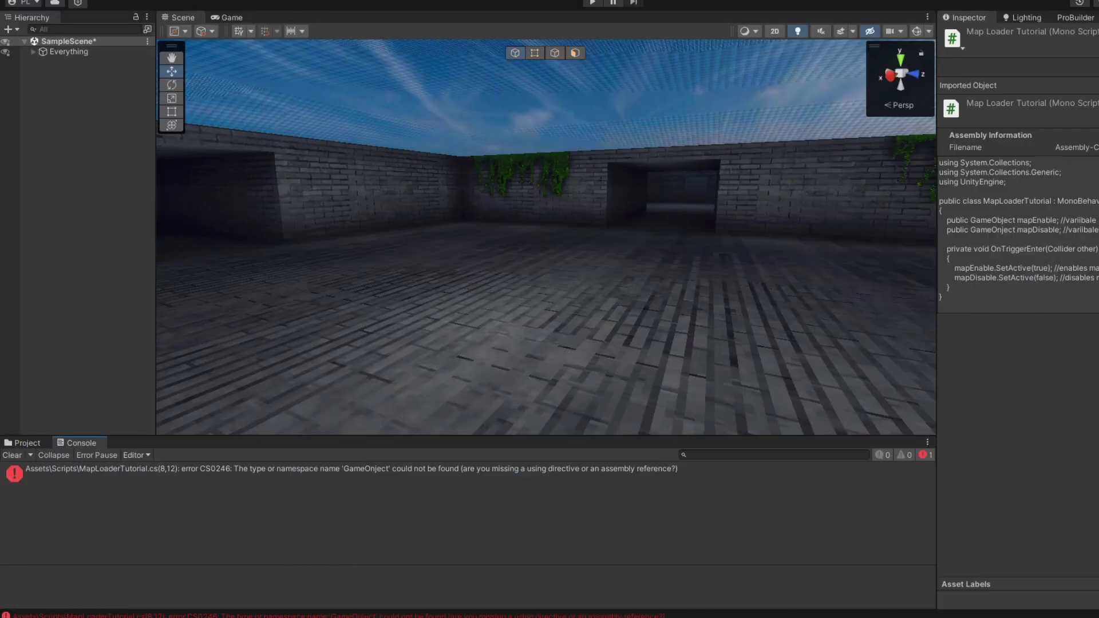
pyautogui.hotkey('alt', 'Tab')
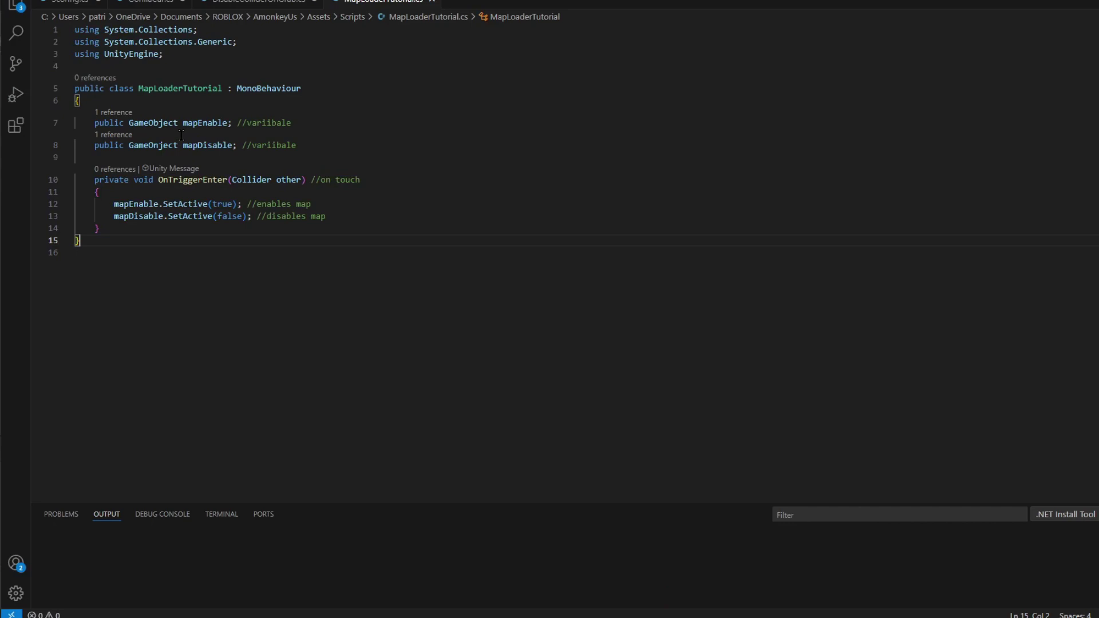
# Correct 'GameOnject' to 'GameObject' on line 8 and let Unity recompile the script
pyautogui.click(163, 145)
pyautogui.press('BackSpace')
pyautogui.press('BackSpace')
pyautogui.write('bj')
pyautogui.hotkey('alt', 'Tab')
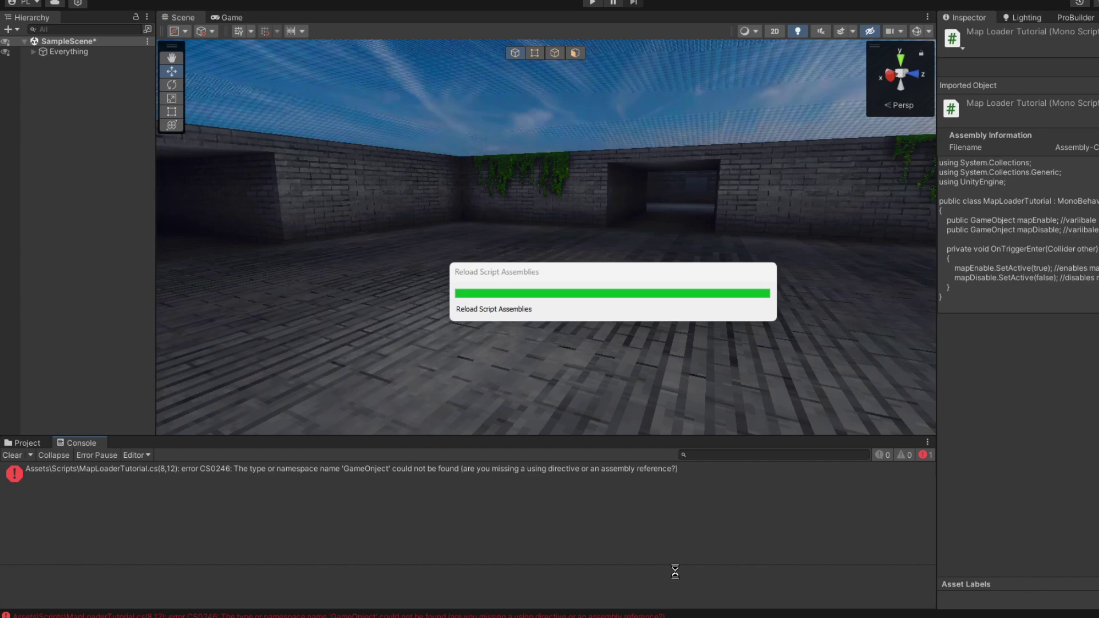
pyautogui.click(40, 443)
pyautogui.moveTo(420, 182)
pyautogui.mouseDown(button='right')
pyautogui.moveTo(381, 171)
pyautogui.moveTo(576, 371)
pyautogui.mouseUp(button='right')
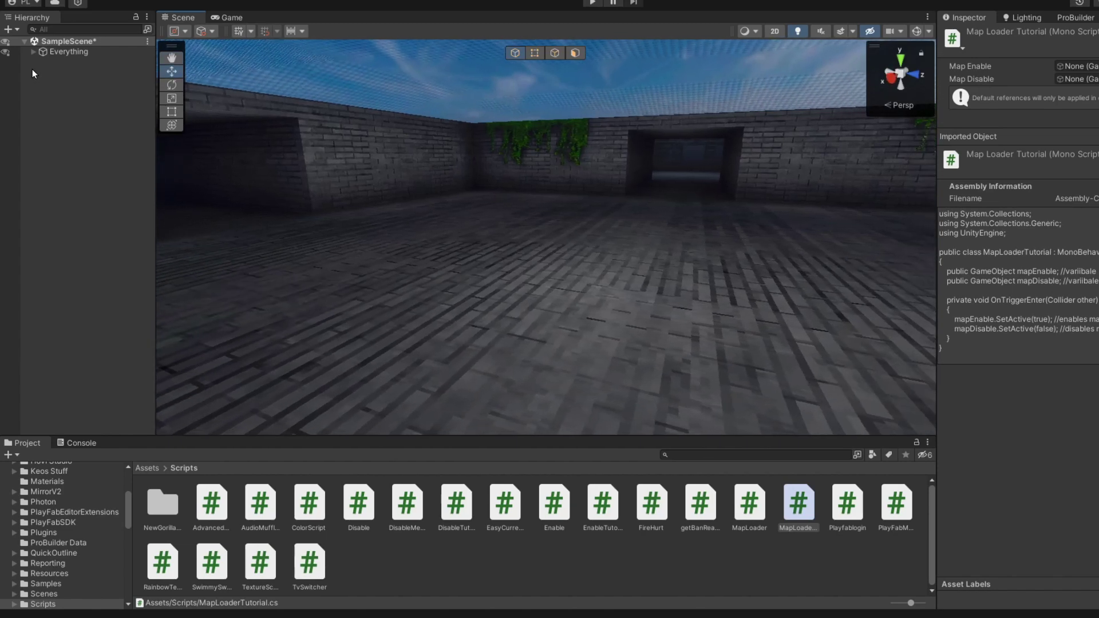
pyautogui.click(10, 29)
pyautogui.moveTo(41, 72)
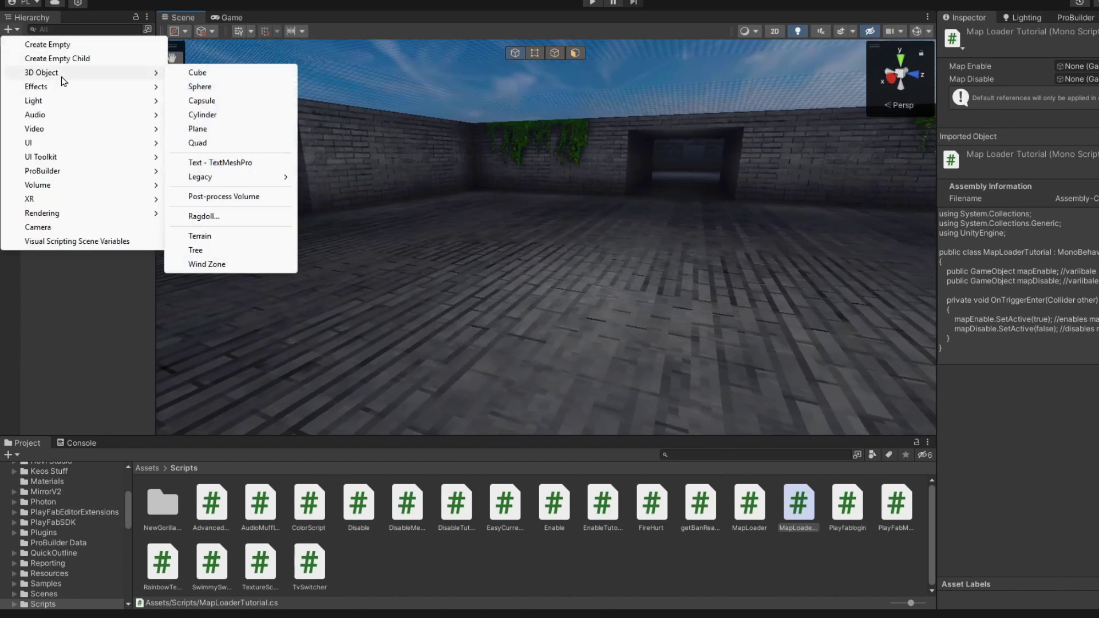
# Create a cube, place it on the room floor, and name it Map1
pyautogui.click(269, 73)
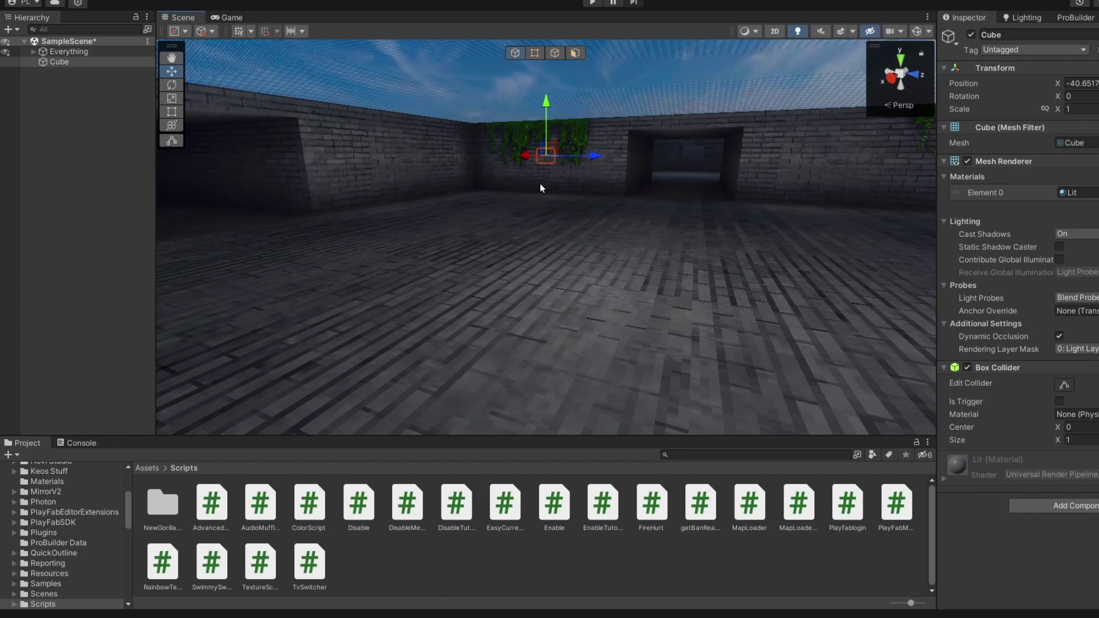
pyautogui.moveTo(541, 183); pyautogui.dragTo(331, 112, button='right')
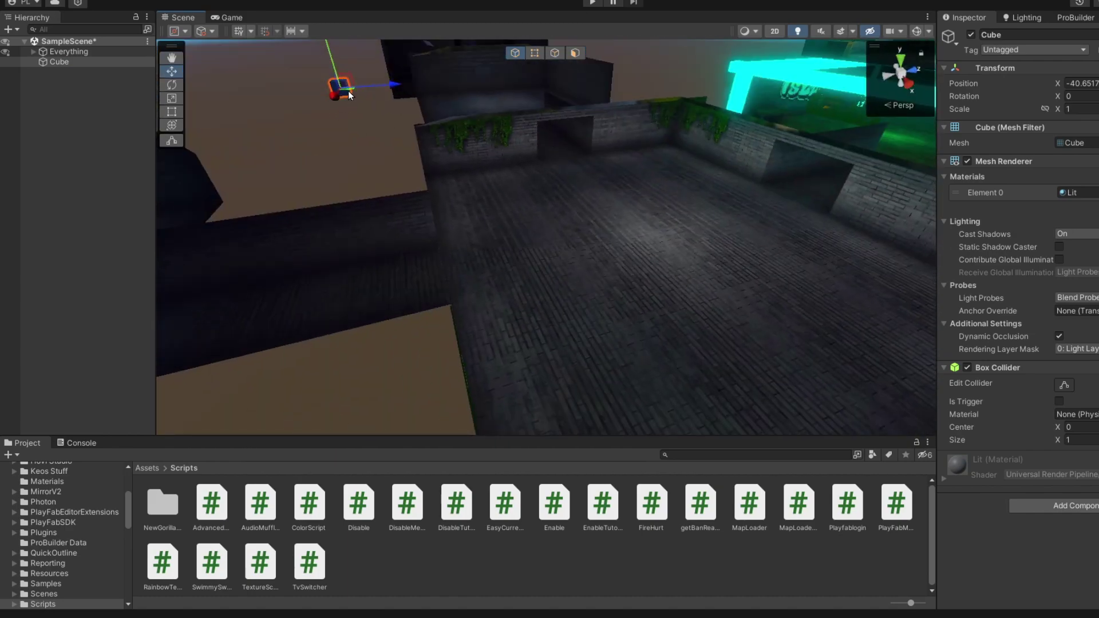
pyautogui.moveTo(343, 89); pyautogui.dragTo(512, 216)
pyautogui.press('f')
pyautogui.moveTo(399, 200)
pyautogui.mouseDown(button='right')
pyautogui.moveTo(435, 315)
pyautogui.moveTo(399, 262)
pyautogui.moveTo(423, 238)
pyautogui.moveTo(437, 308)
pyautogui.mouseUp(button='right')
pyautogui.moveTo(438, 308)
pyautogui.mouseDown()
pyautogui.moveTo(430, 407)
pyautogui.moveTo(524, 345)
pyautogui.mouseUp()
pyautogui.click(431, 407)
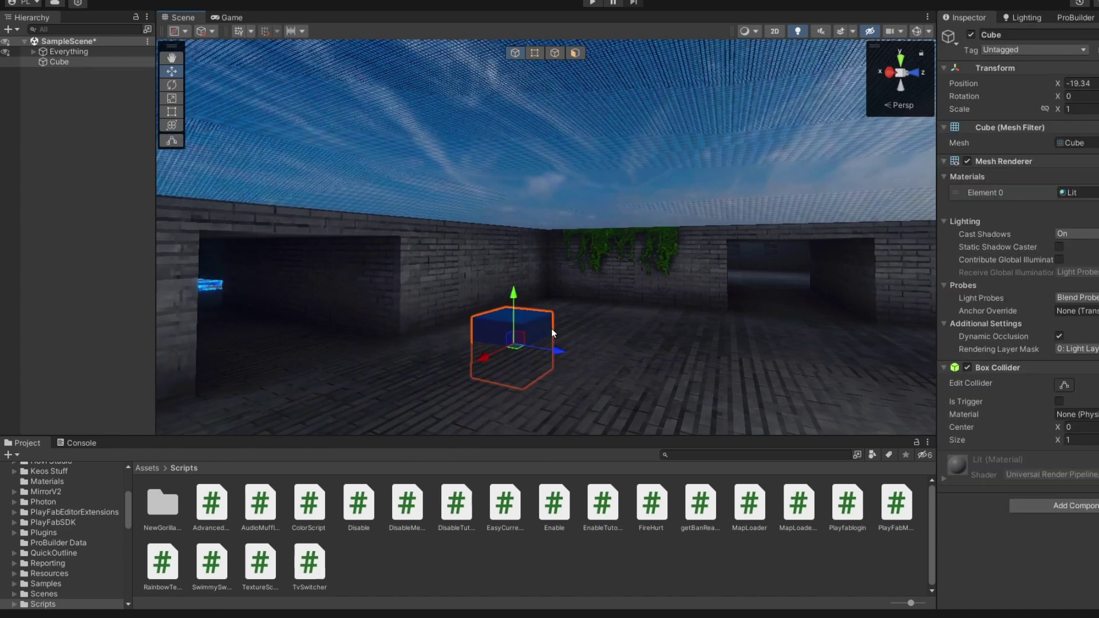
pyautogui.click(1021, 36)
pyautogui.write('Map1')
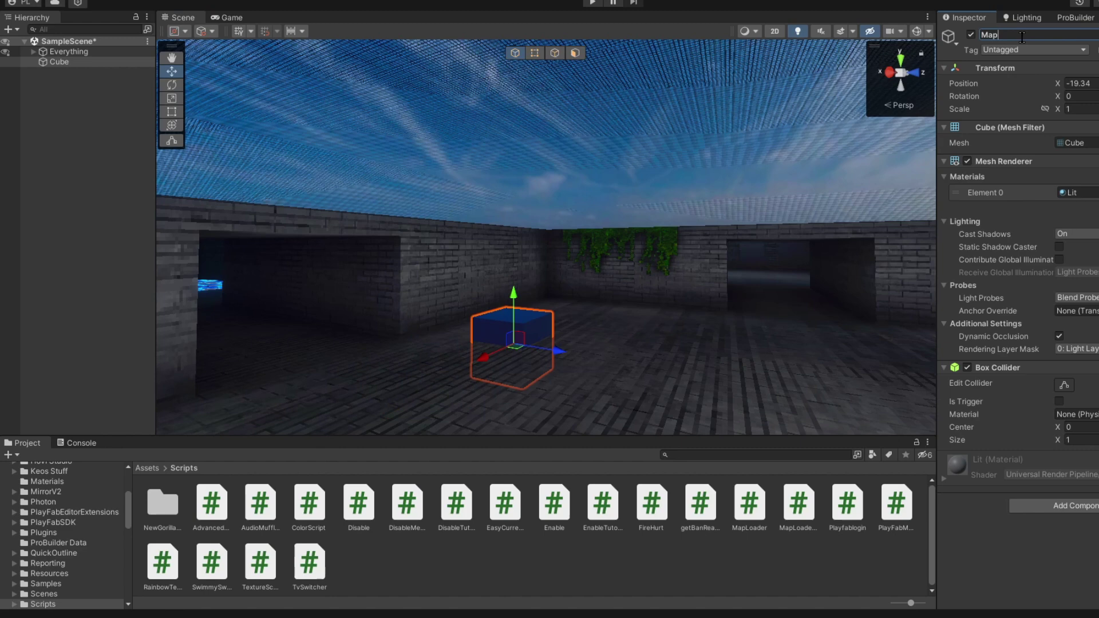
pyautogui.press('Return')
# Duplicate Map1, move the copy toward the room centre, and name it Map2
pyautogui.moveTo(166, 326); pyautogui.dragTo(204, 325, button='right')
pyautogui.hotkey('ctrl', 'd')
pyautogui.moveTo(204, 326); pyautogui.dragTo(561, 301)
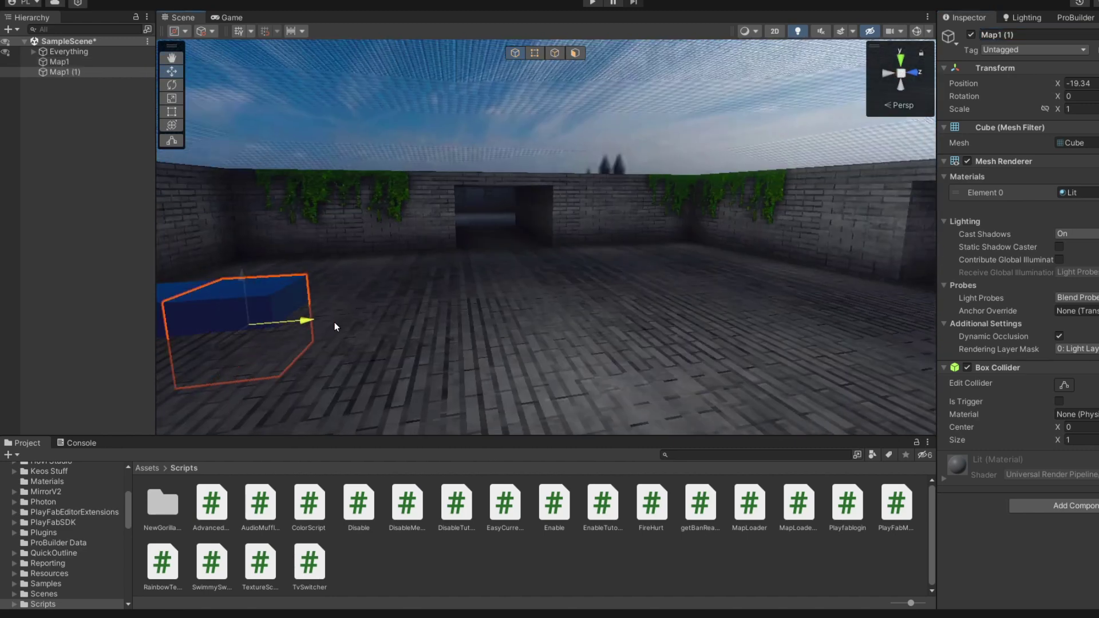
pyautogui.click(1057, 39)
pyautogui.write('Map2')
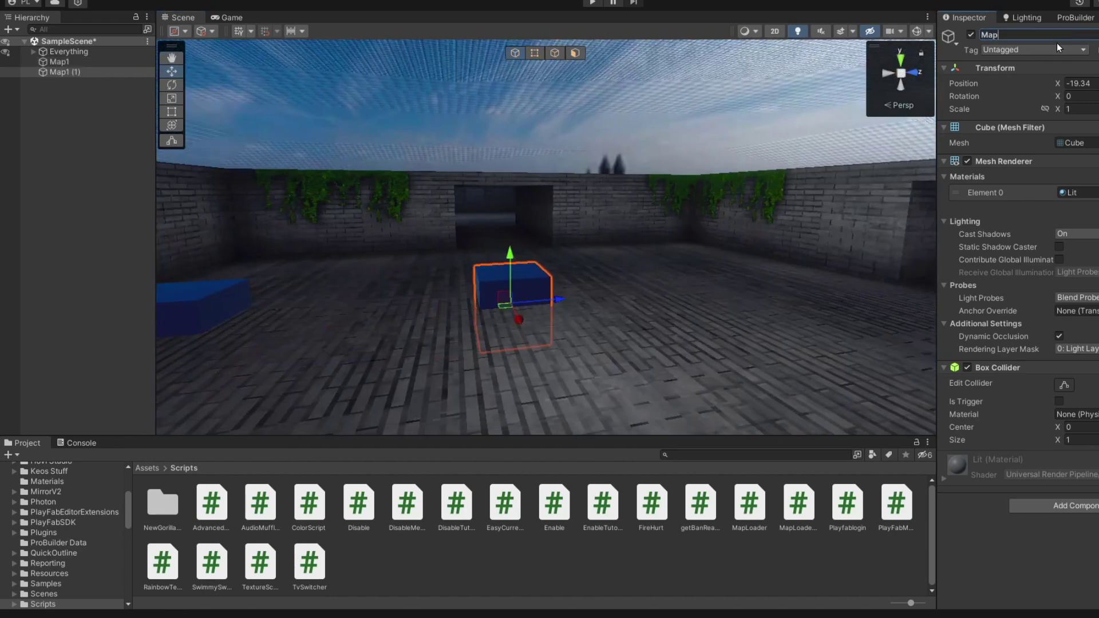
pyautogui.press('Return')
# Duplicate Map1 again, place the copy between the cubes, and scale it into a wall
pyautogui.moveTo(436, 189); pyautogui.dragTo(373, 227, button='right')
pyautogui.click(373, 229)
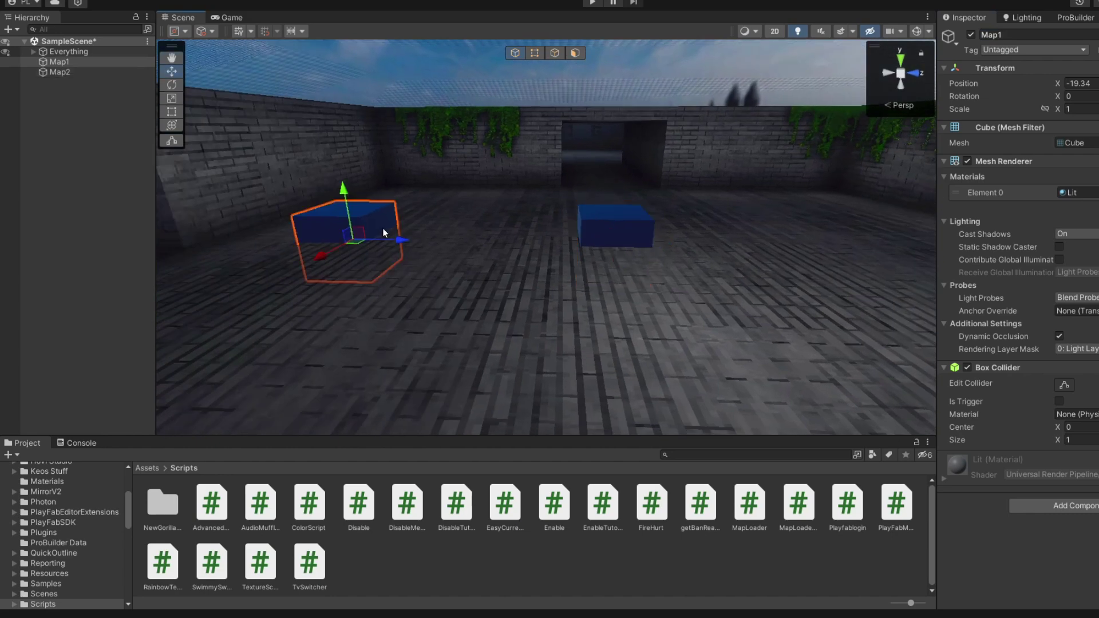
pyautogui.hotkey('ctrl', 'd')
pyautogui.moveTo(397, 239)
pyautogui.mouseDown()
pyautogui.moveTo(492, 241)
pyautogui.moveTo(445, 222)
pyautogui.mouseUp()
pyautogui.press('r')
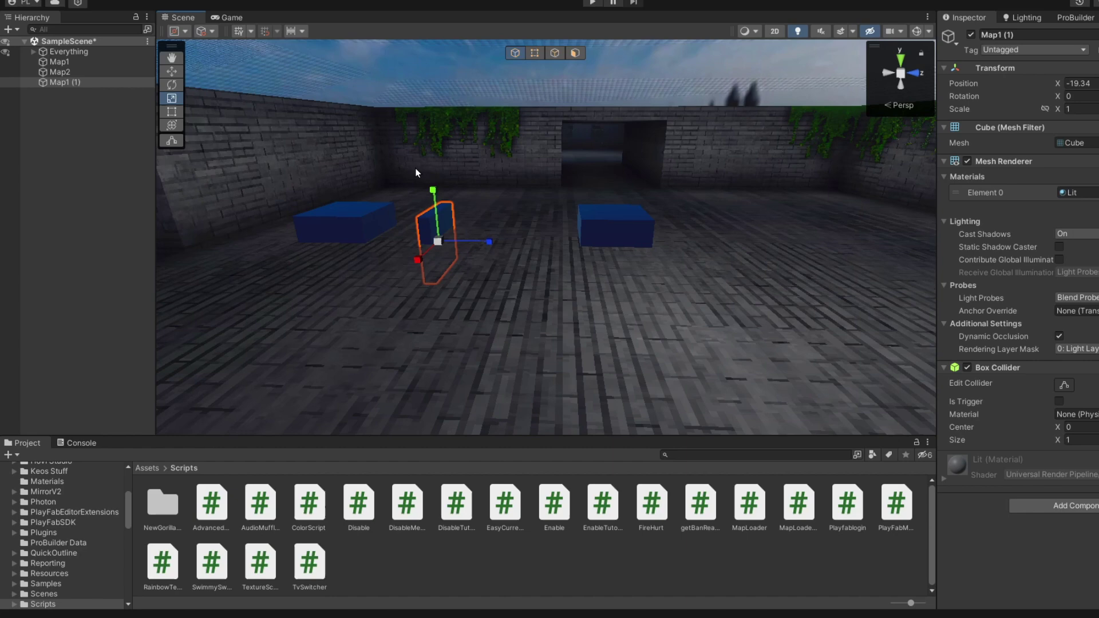
# Check the thin wall's layer and tag, position it, and duplicate it as a second wall
pyautogui.click(168, 73)
pyautogui.moveTo(483, 238); pyautogui.dragTo(428, 149)
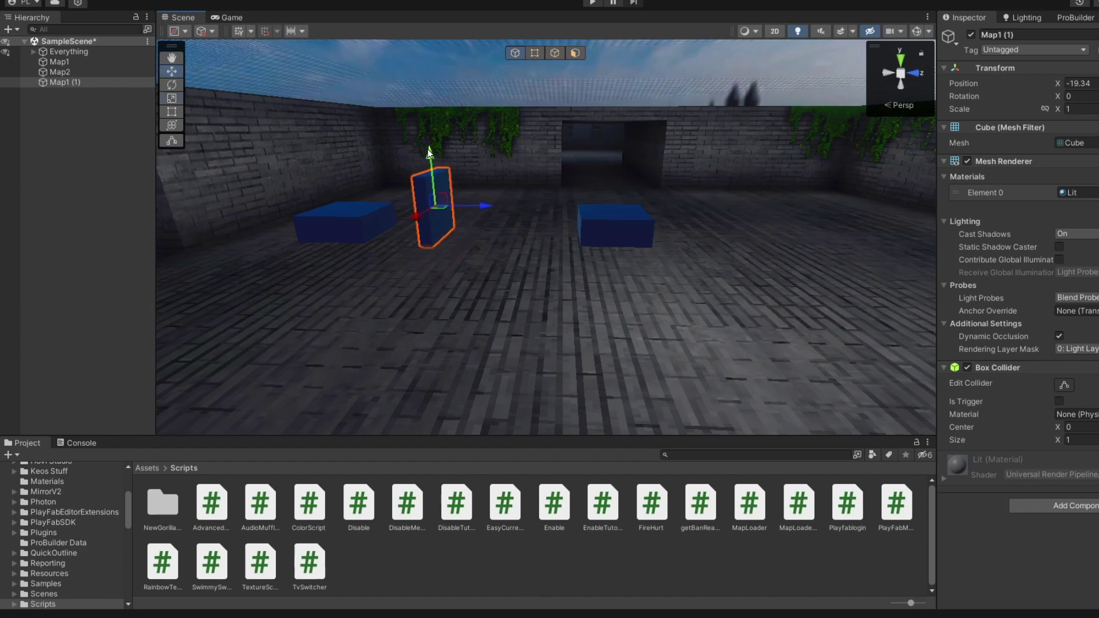
pyautogui.moveTo(427, 149); pyautogui.dragTo(446, 138, button='right')
pyautogui.scroll(3, 446, 139)
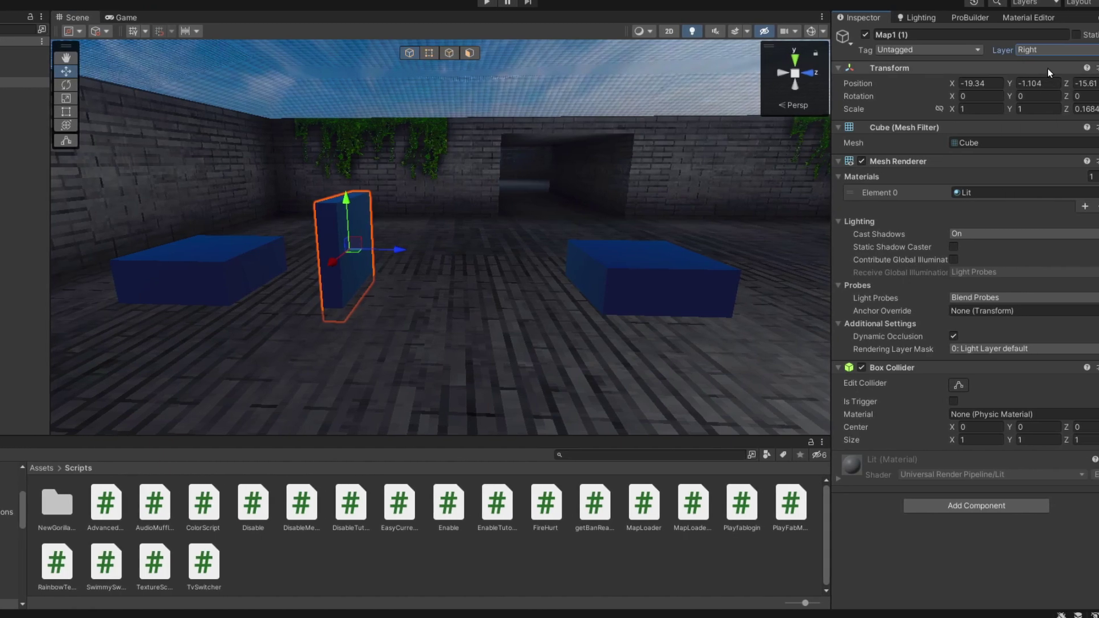
pyautogui.click(1040, 52)
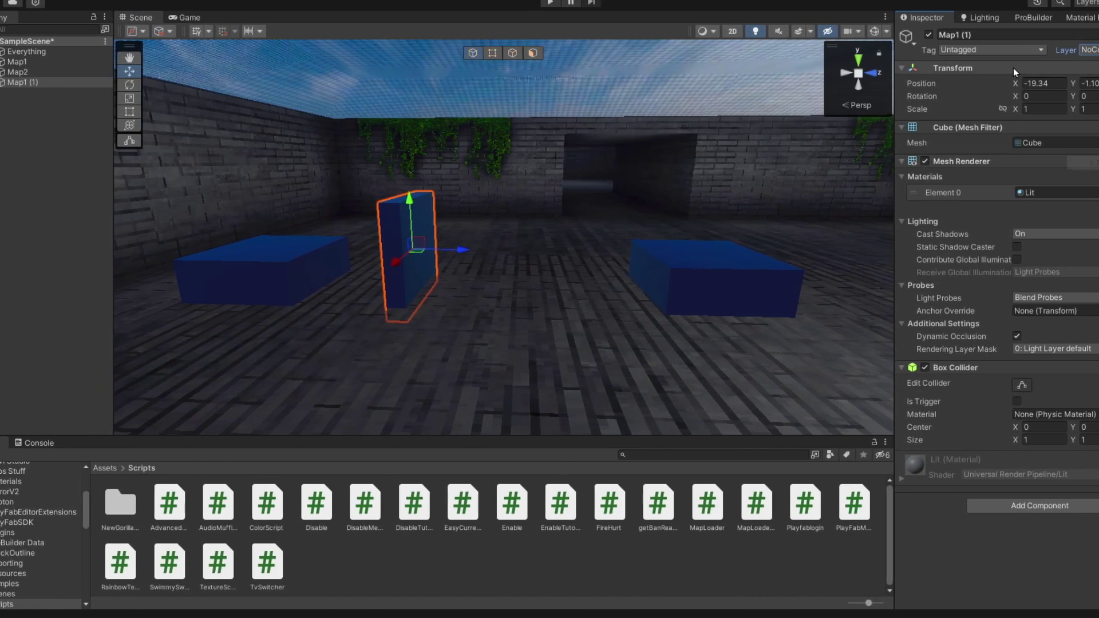
pyautogui.click(1019, 50)
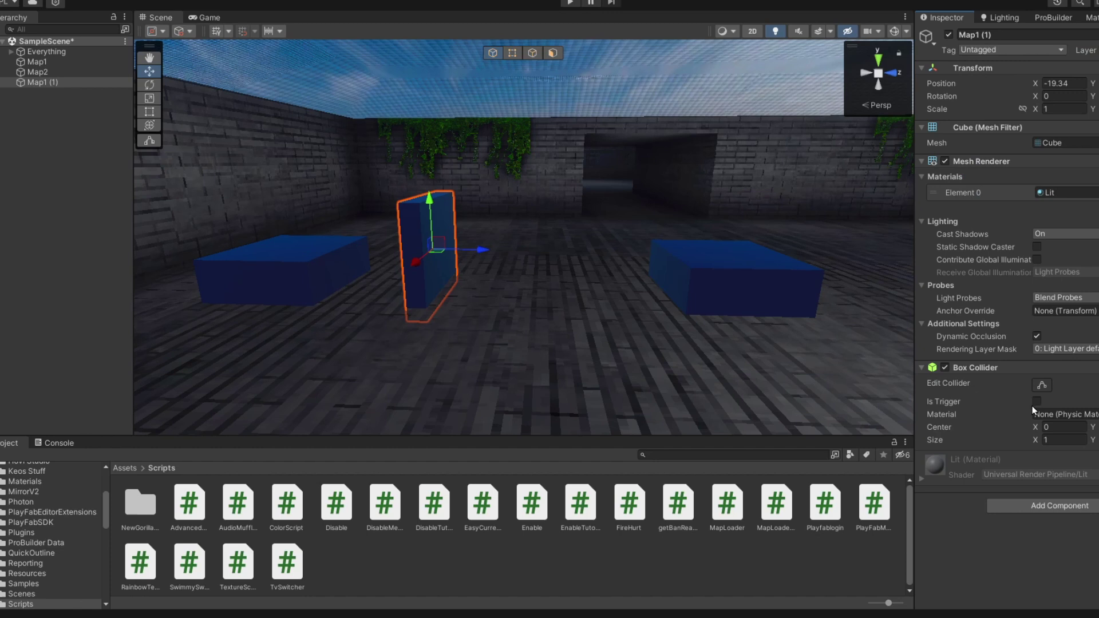
pyautogui.moveTo(479, 253); pyautogui.dragTo(607, 254)
pyautogui.hotkey('ctrl', 'd')
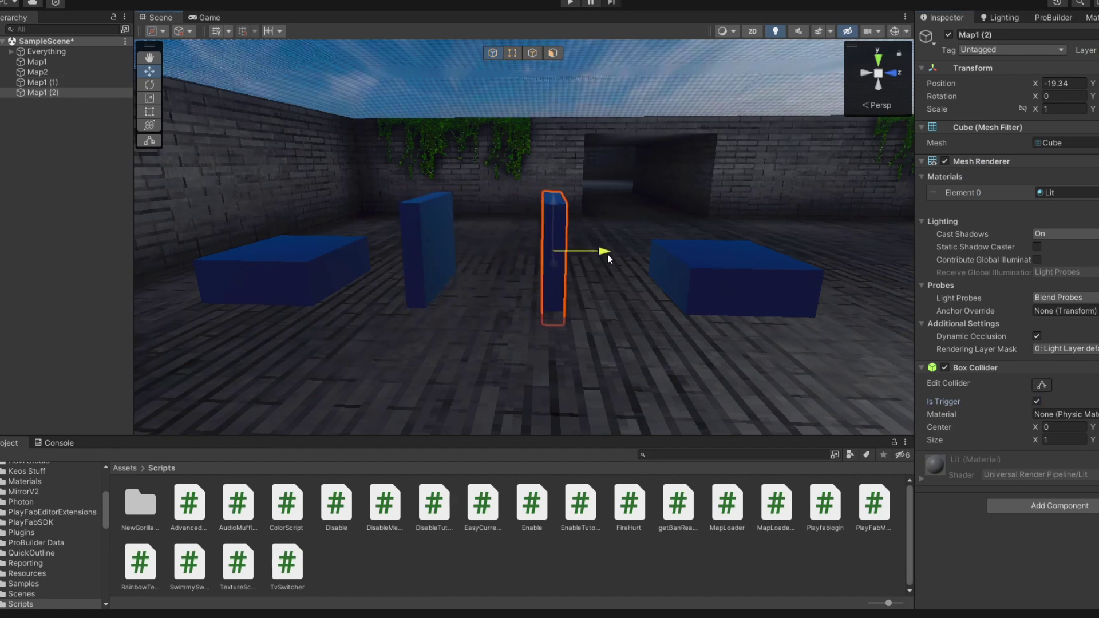
# Rename the two thin walls Idaoer and Idoaer
pyautogui.click(57, 83)
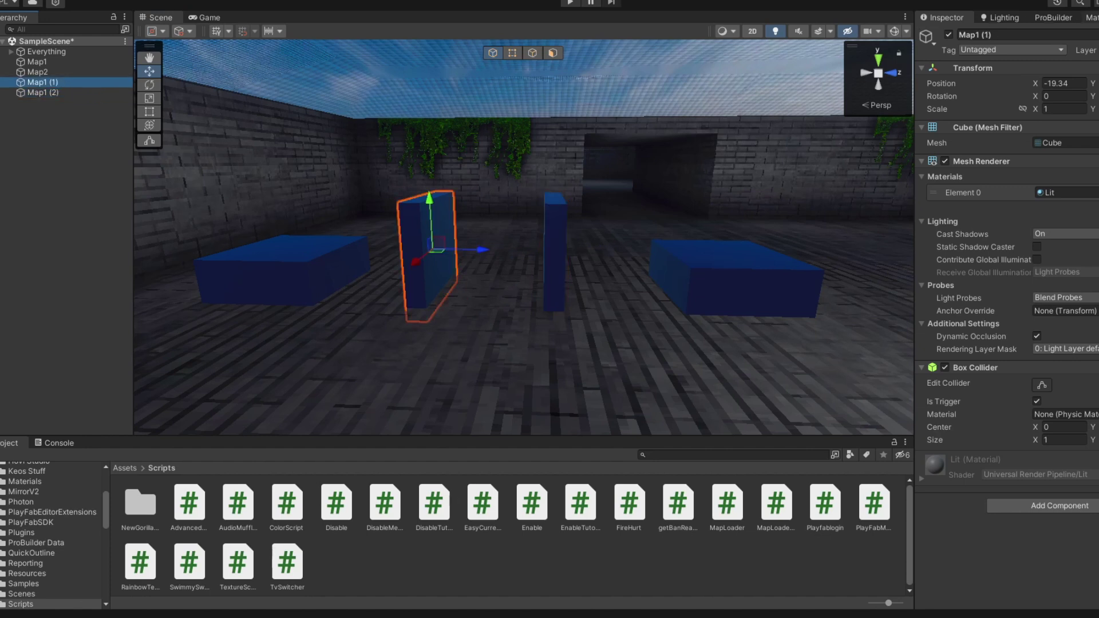
pyautogui.click(1066, 32)
pyautogui.write('Idaoer')
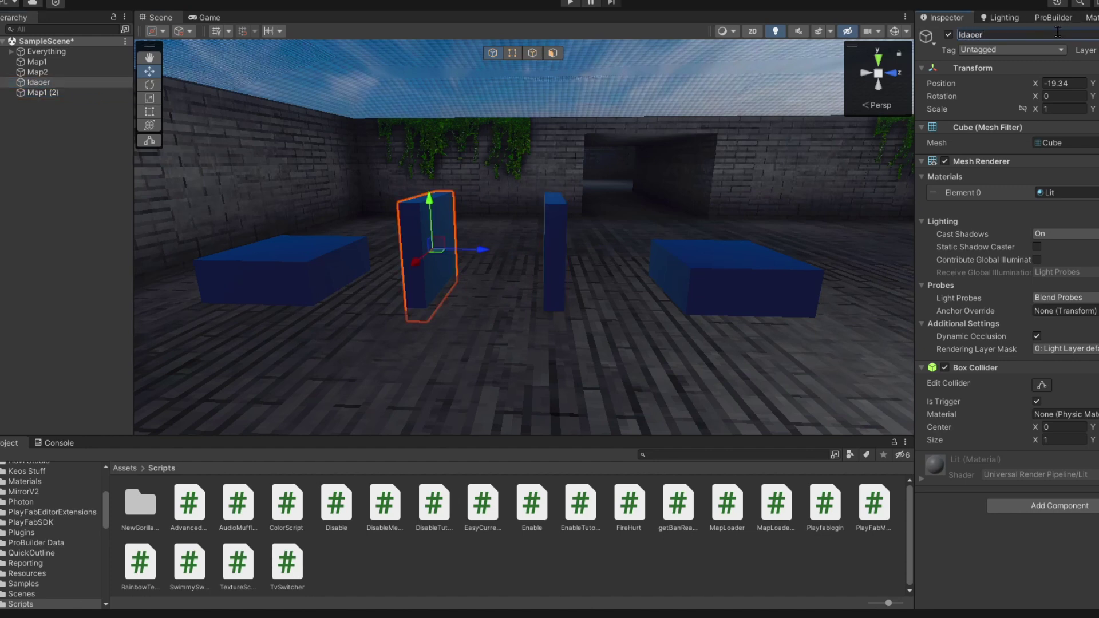
pyautogui.click(36, 92)
pyautogui.click(978, 34)
pyautogui.write('Ido')
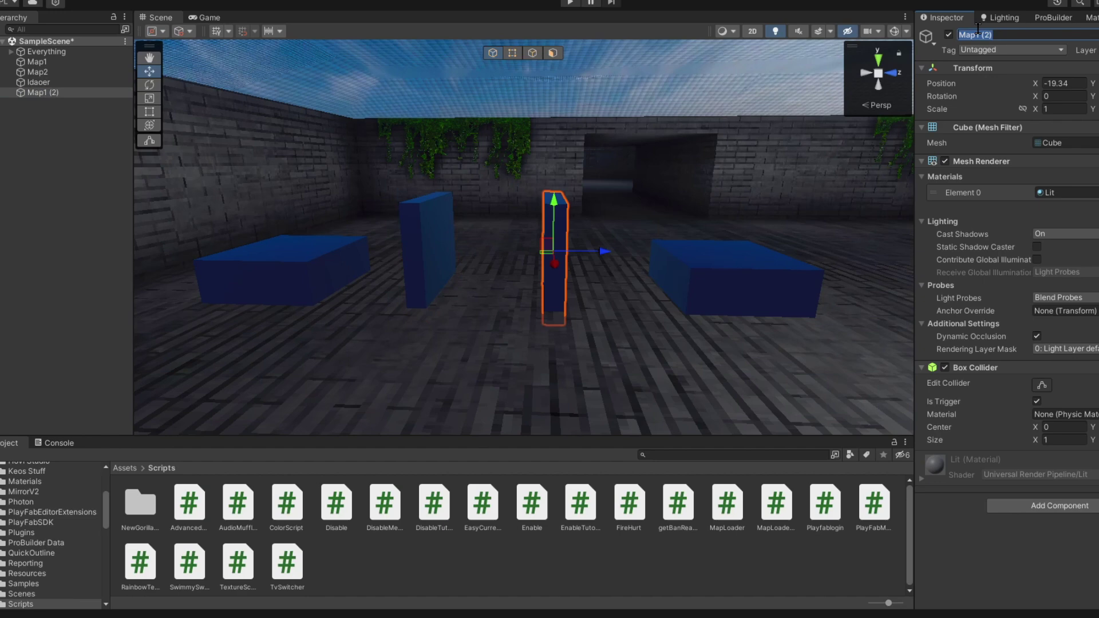
pyautogui.moveTo(804, 201)
pyautogui.mouseDown(button='right')
pyautogui.moveTo(594, 243)
pyautogui.moveTo(589, 172)
pyautogui.moveTo(559, 201)
pyautogui.moveTo(452, 208)
pyautogui.moveTo(487, 208)
pyautogui.moveTo(616, 256)
pyautogui.mouseUp(button='right')
# Give both walls the Map Loader Tutorial component, removing a wrongly added Map Loader script
pyautogui.click(559, 254)
pyautogui.keyDown('shift'); pyautogui.click(616, 255); pyautogui.keyUp('shift')
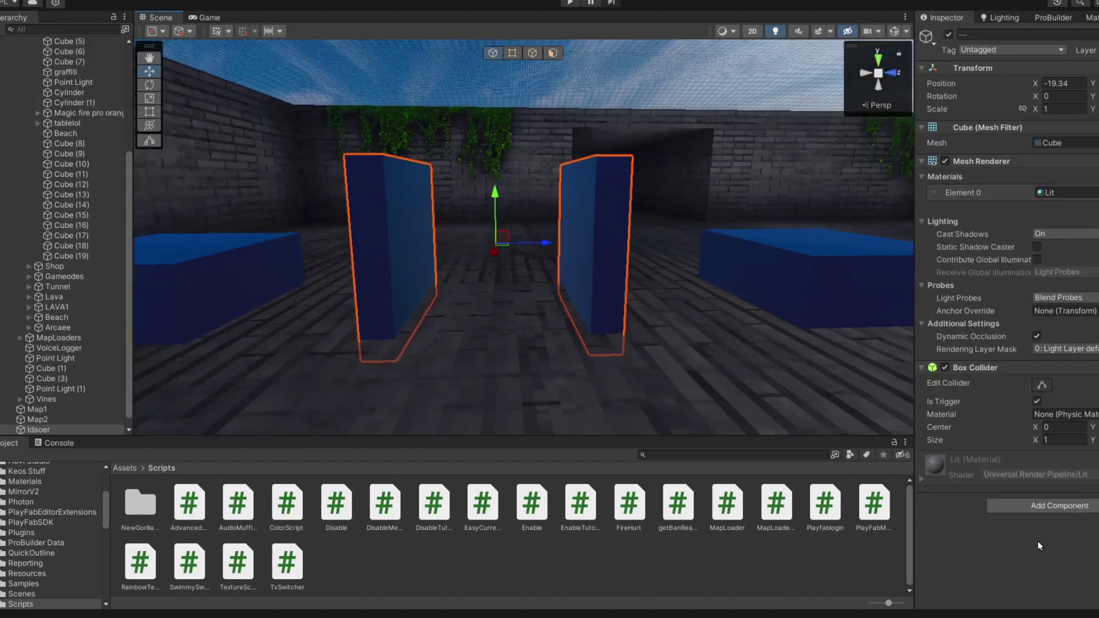
pyautogui.click(1056, 506)
pyautogui.write('map')
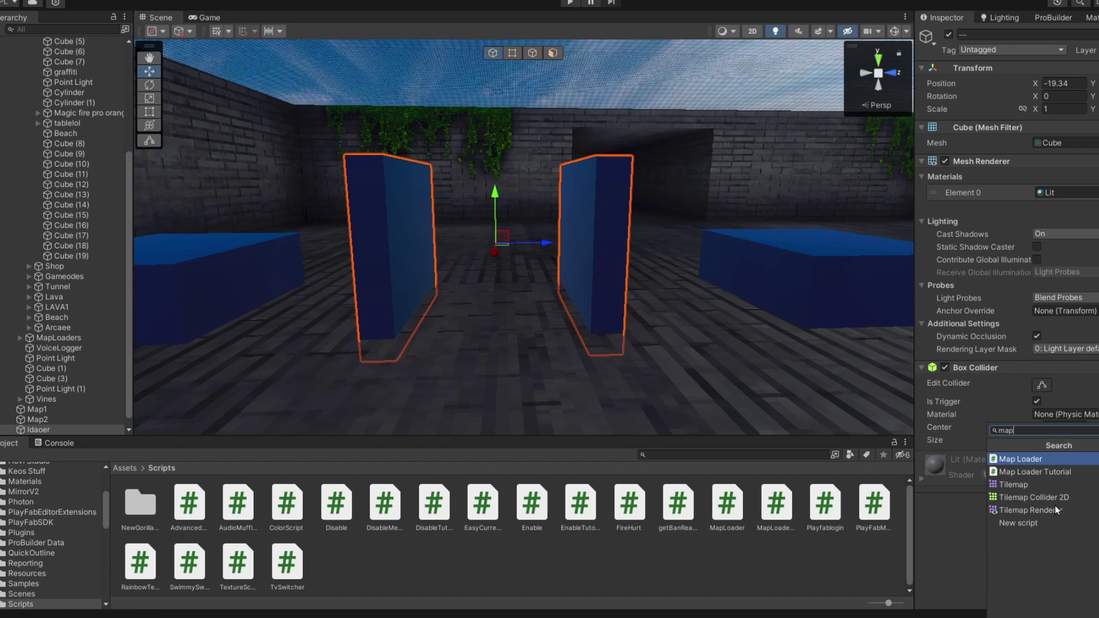
pyautogui.press('Return')
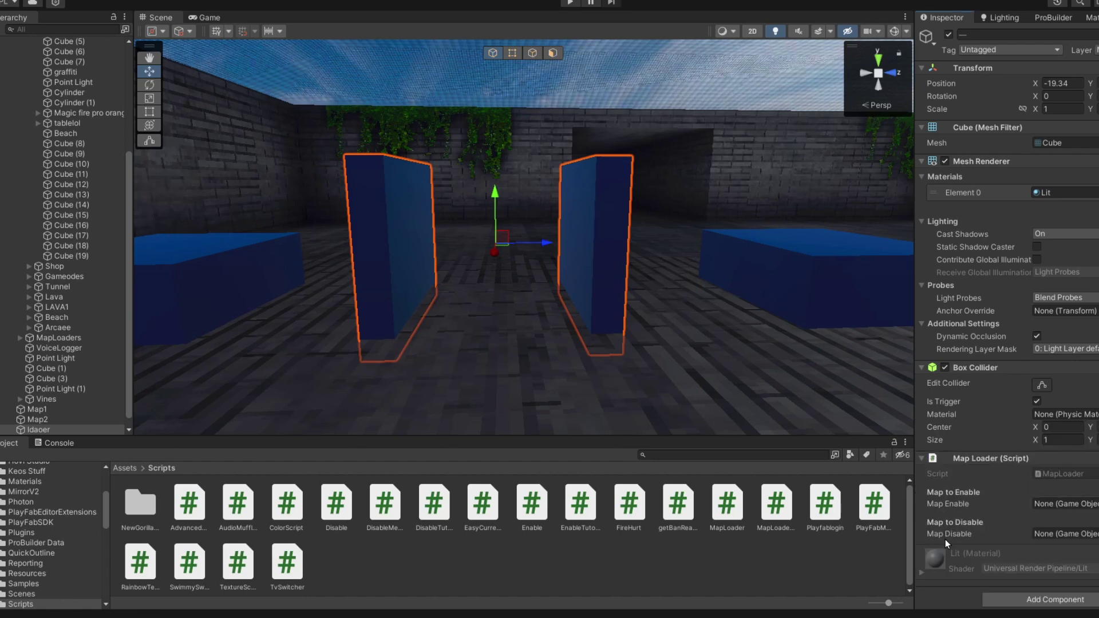
pyautogui.rightClick(1030, 458)
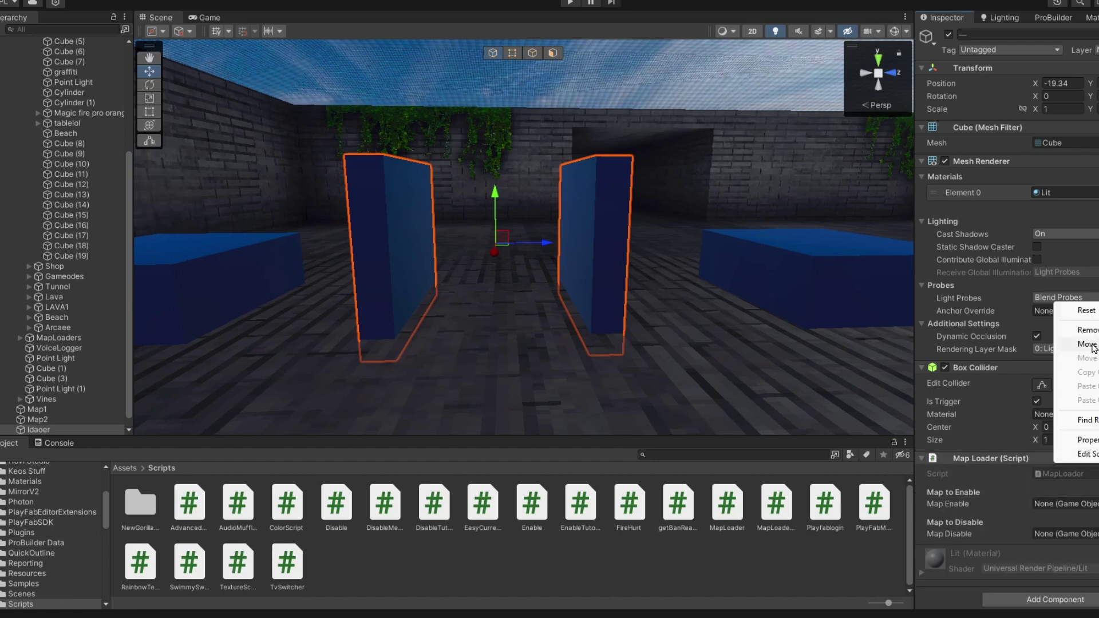
pyautogui.click(1073, 330)
pyautogui.click(1048, 505)
pyautogui.write('map')
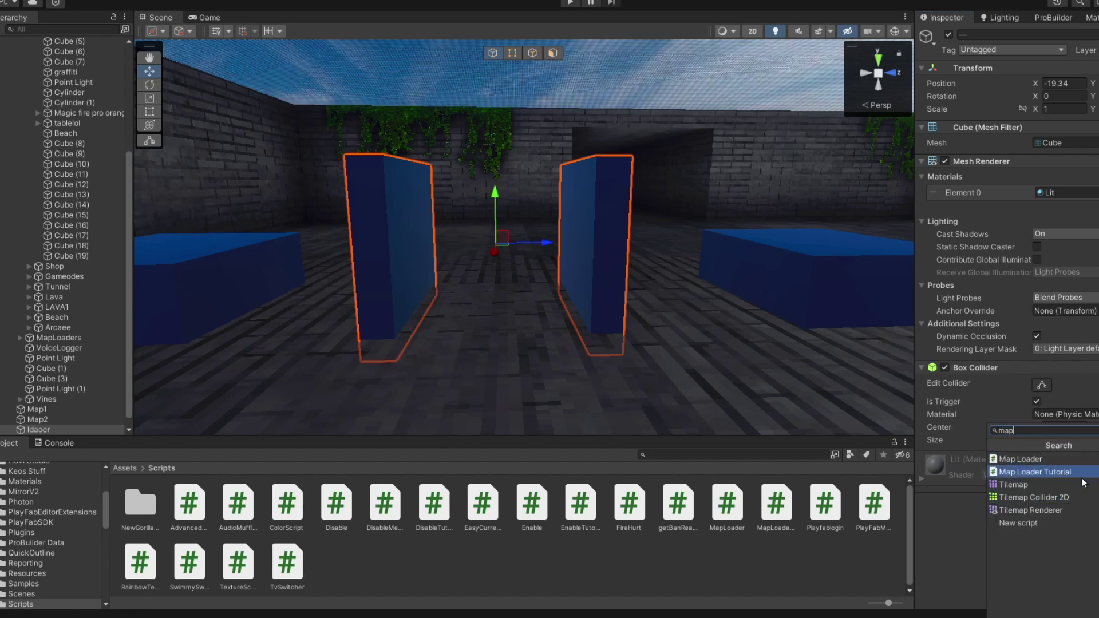
pyautogui.click(1024, 472)
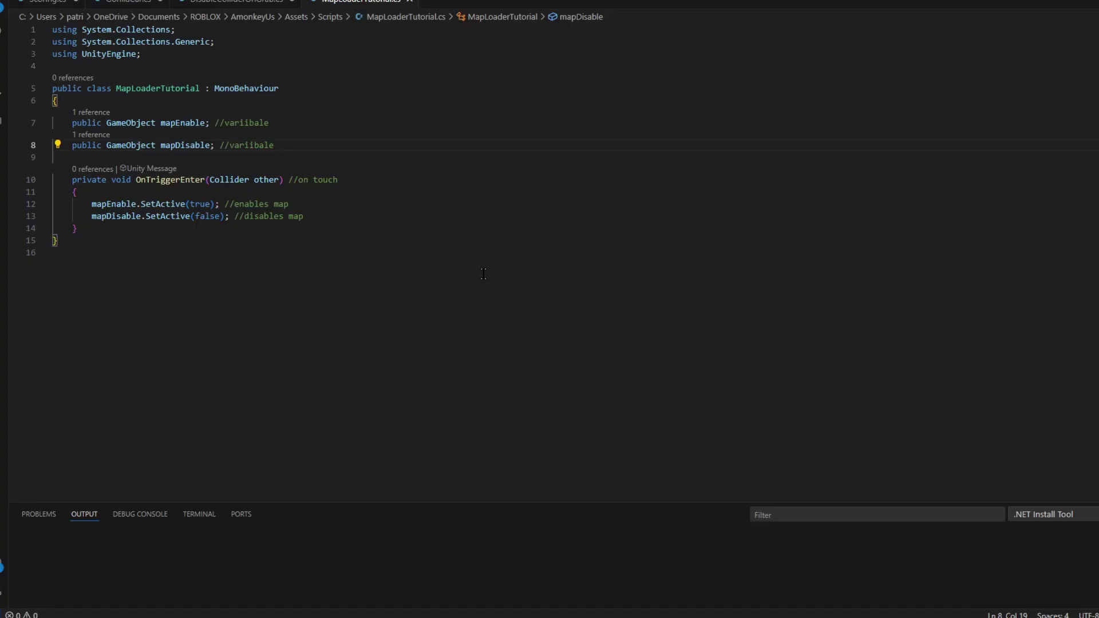
# Add [Header("Put your enable game object here!")] above mapEnable and a [Space] below it
pyautogui.click(227, 106)
pyautogui.press('Return')
pyautogui.write('[]')
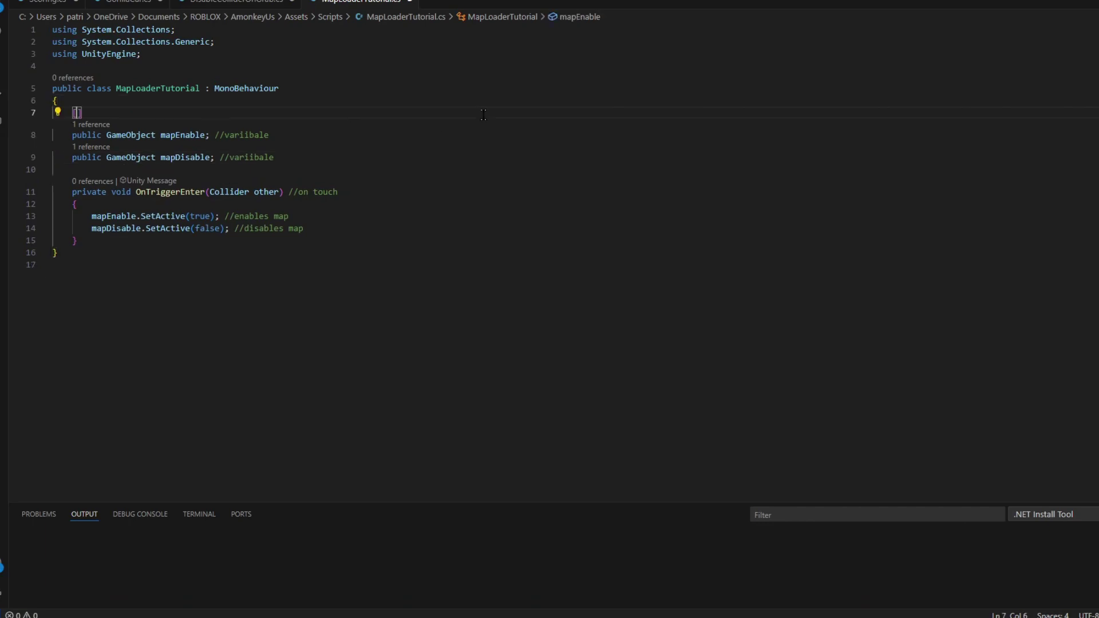
pyautogui.write('Head')
pyautogui.press('BackSpace')
pyautogui.press('BackSpace')
pyautogui.write('er(')
pyautogui.write('"')
pyautogui.write('Put')
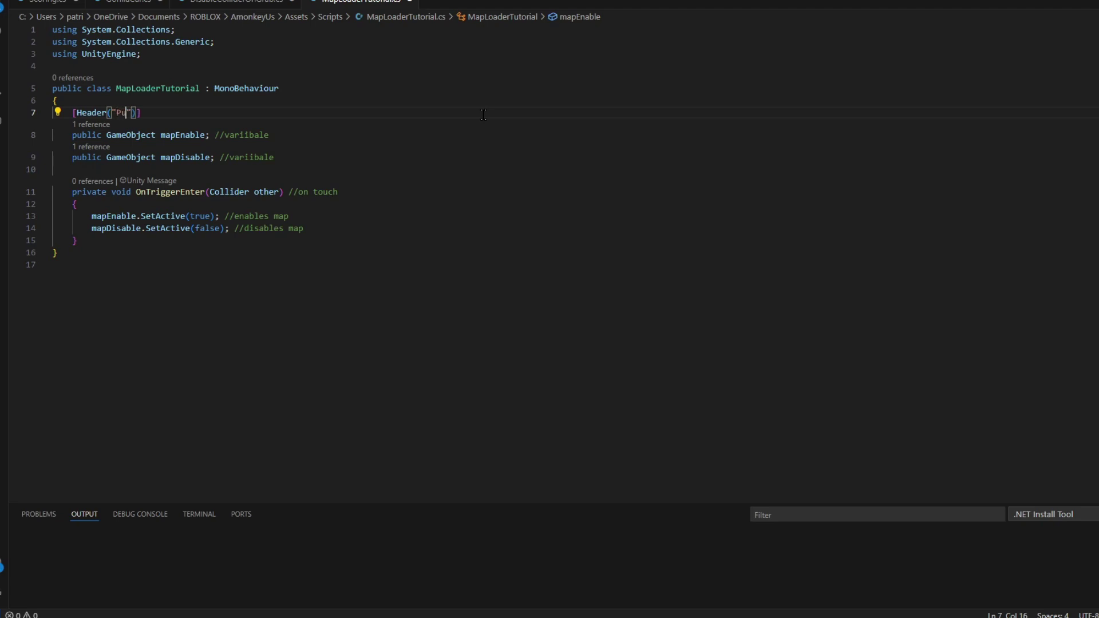
pyautogui.write(' your enable')
pyautogui.write(' game obje')
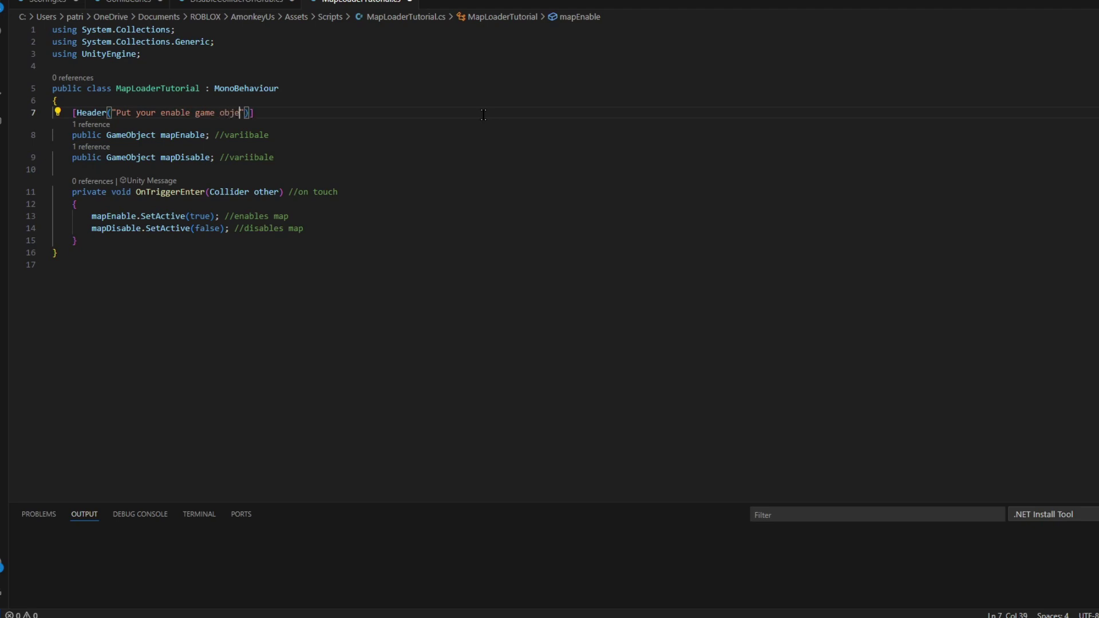
pyautogui.write('ct here!')
pyautogui.click(306, 136)
pyautogui.press('Return')
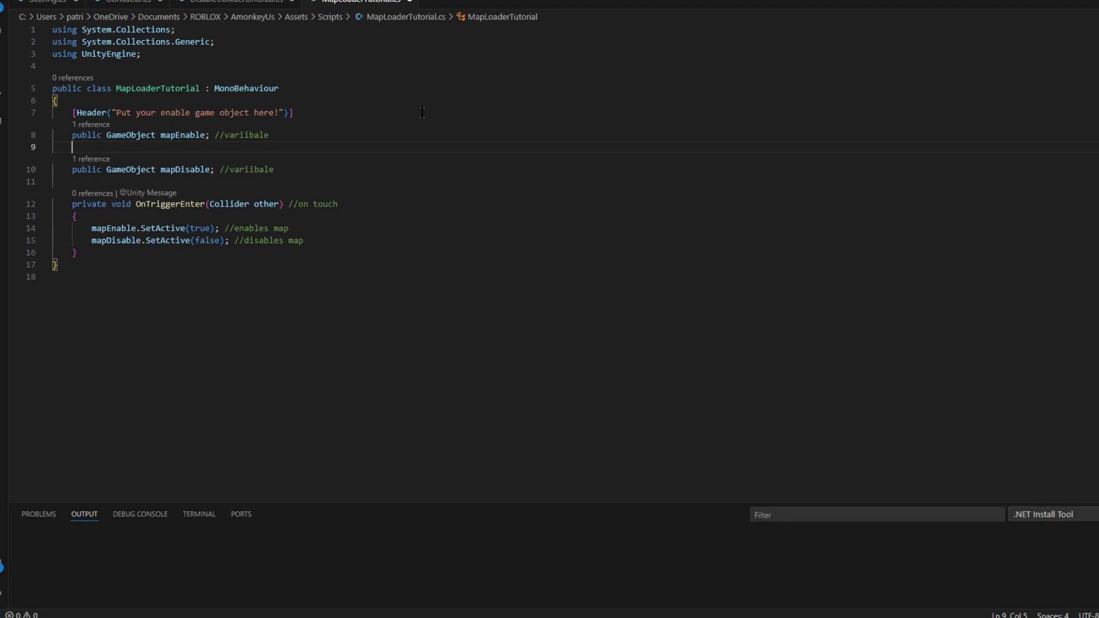
pyautogui.write('[]')
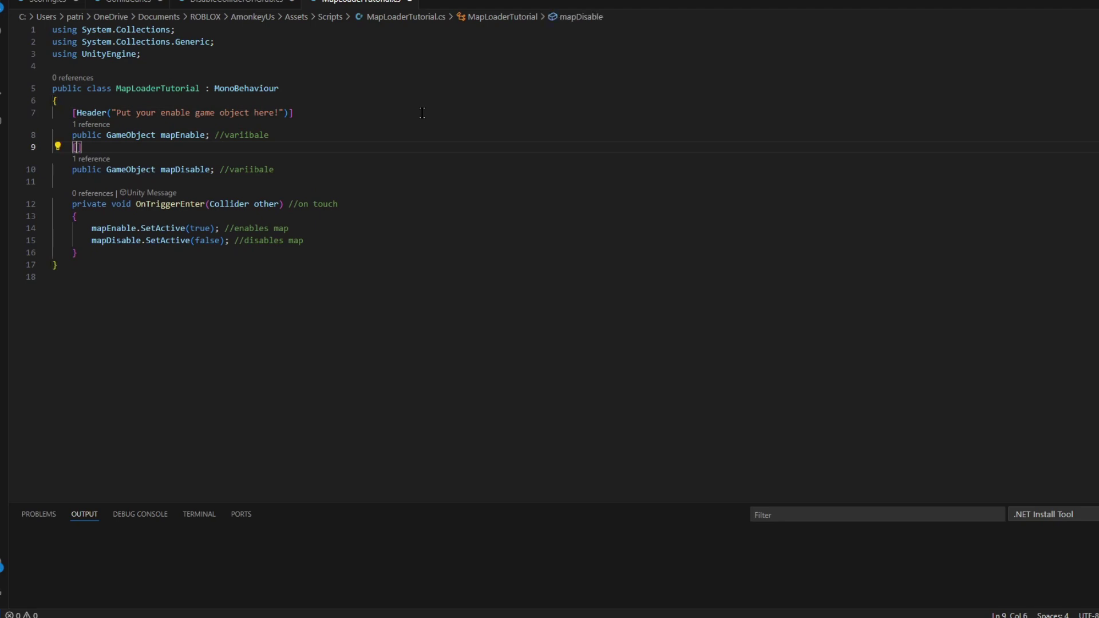
pyautogui.write('Space')
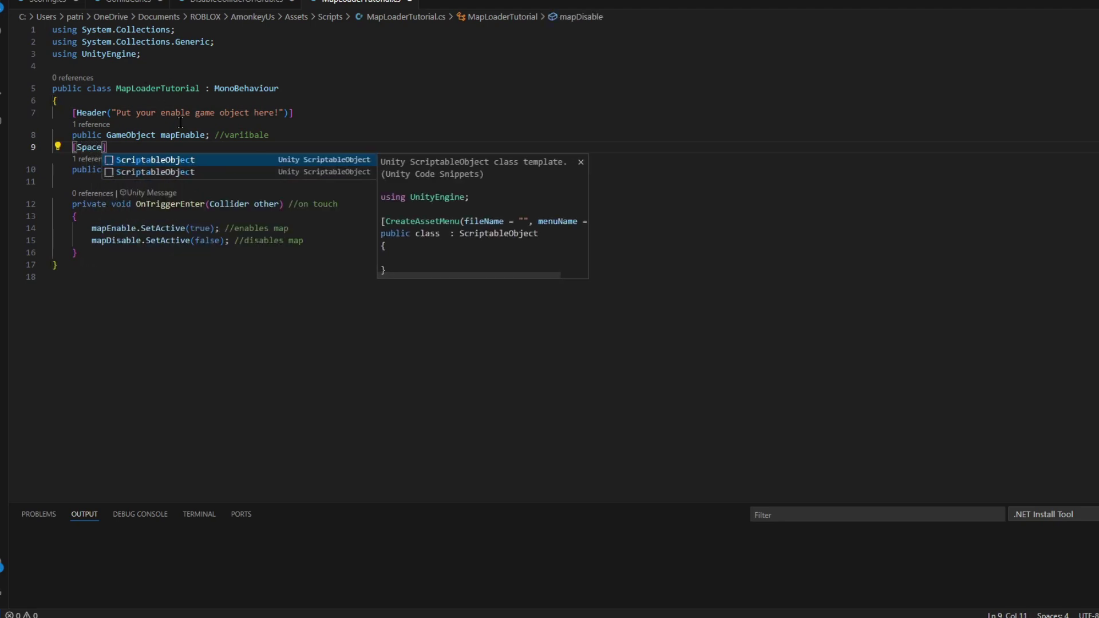
pyautogui.click(169, 135)
# Add the header "Put your object to disable here!" above mapDisable, then return to Unity
pyautogui.click(54, 170)
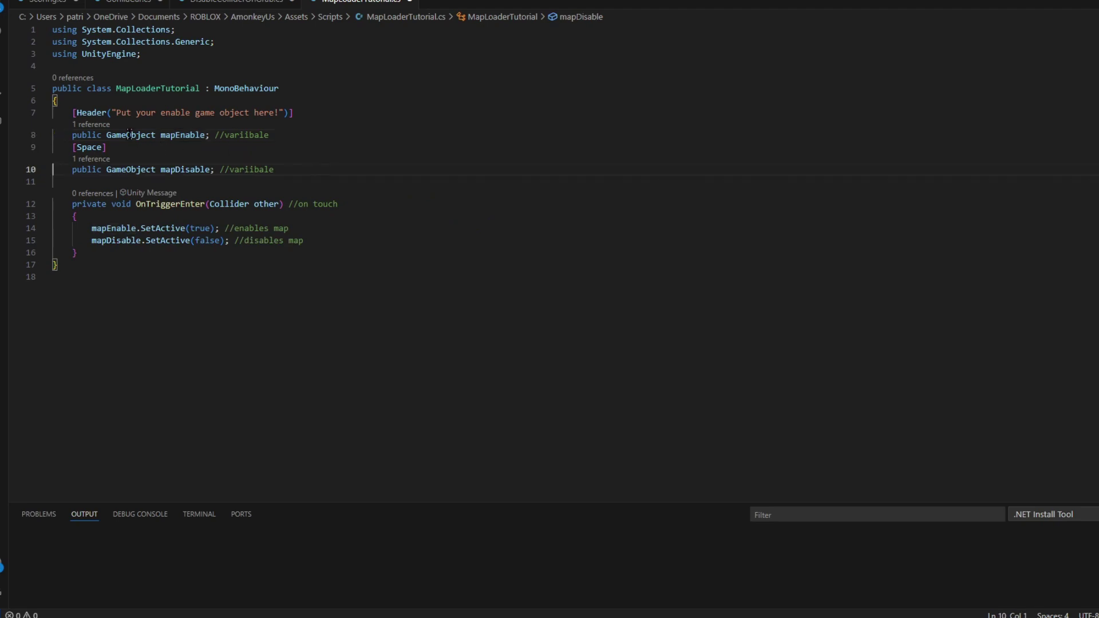
pyautogui.click(289, 151)
pyautogui.press('Return')
pyautogui.write('[]')
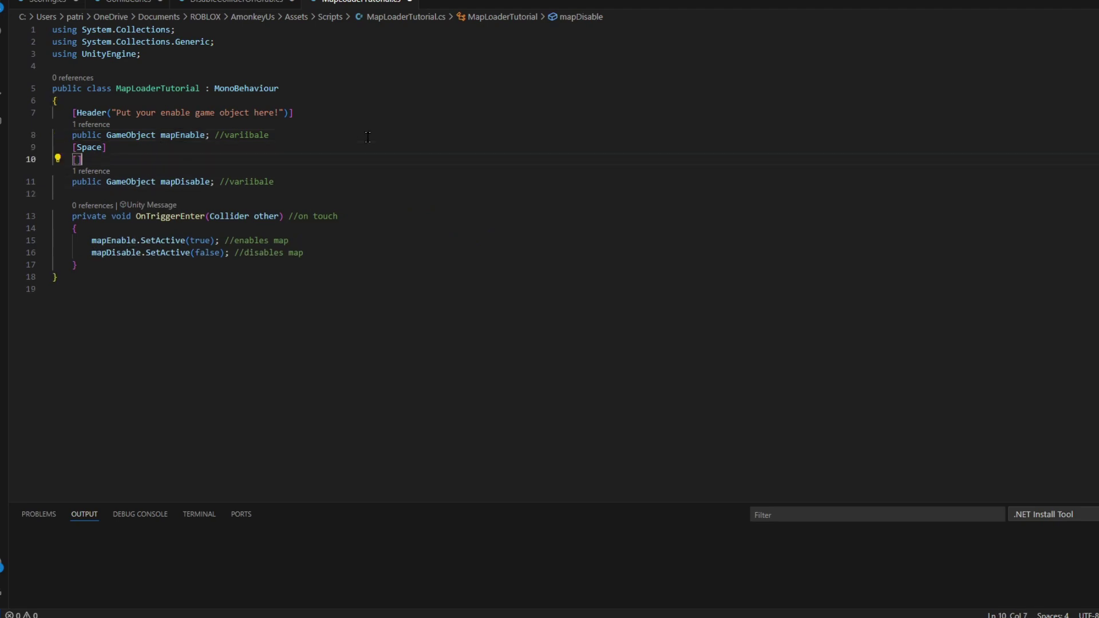
pyautogui.write('H')
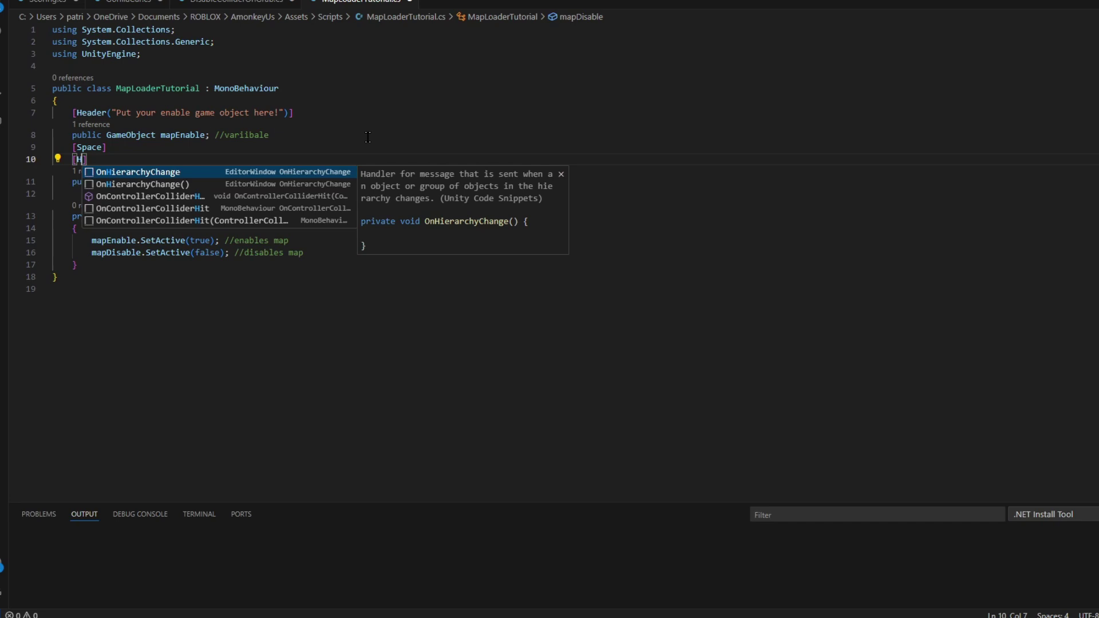
pyautogui.write('eader(')
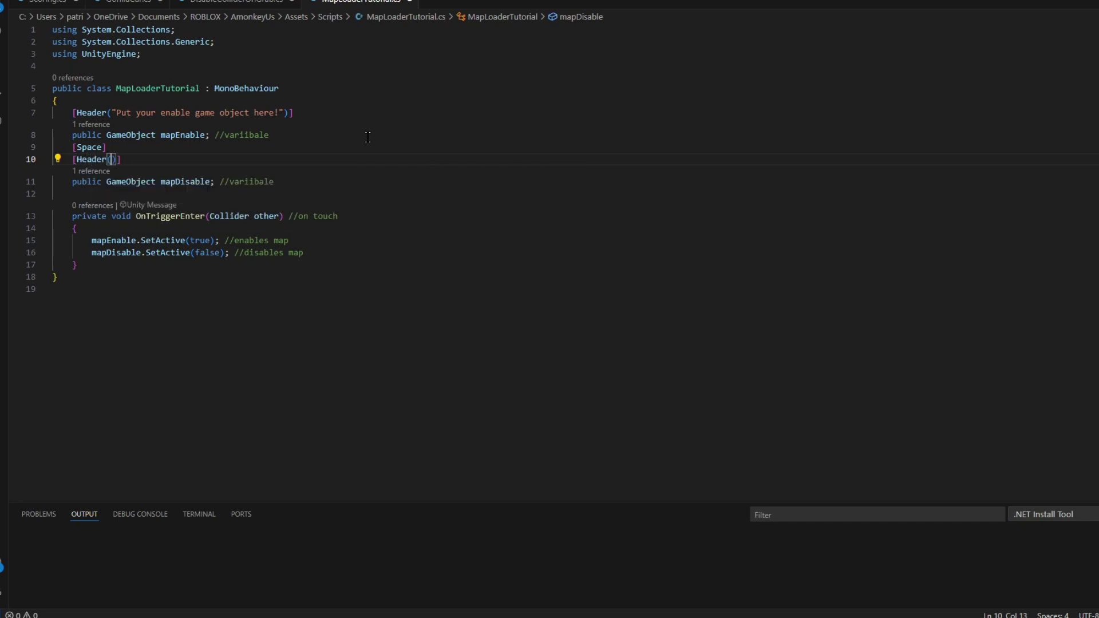
pyautogui.write('"')
pyautogui.write('Put yop')
pyautogui.press('BackSpace')
pyautogui.write('ur o')
pyautogui.write('bject to d')
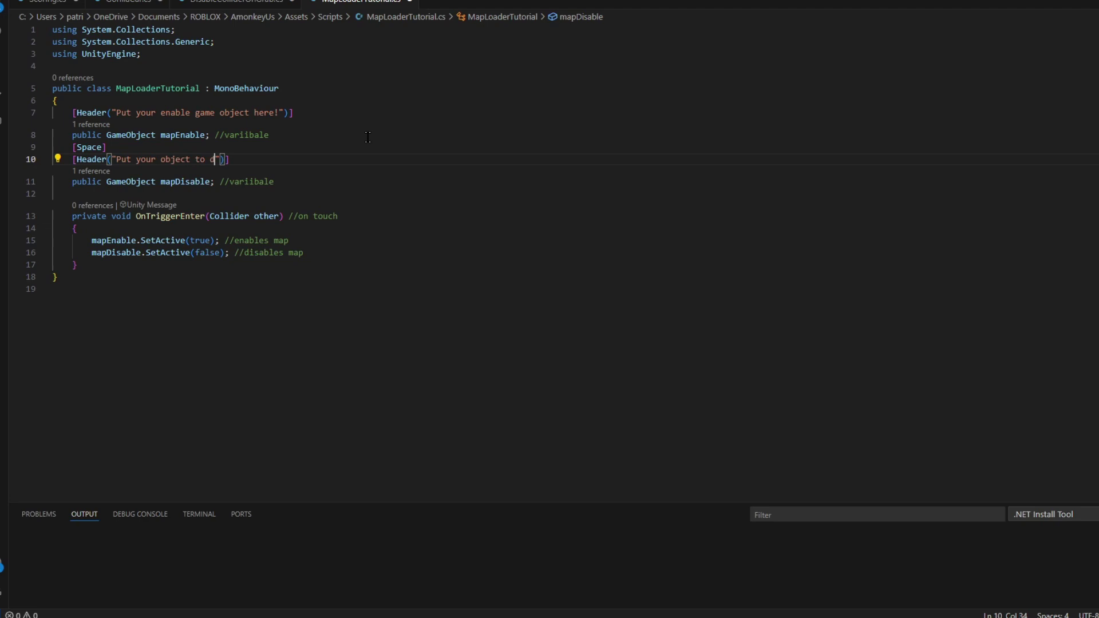
pyautogui.write('isable')
pyautogui.write(' e')
pyautogui.press('BackSpace')
pyautogui.write('here')
pyautogui.write('!')
pyautogui.hotkey('alt', 'Tab')
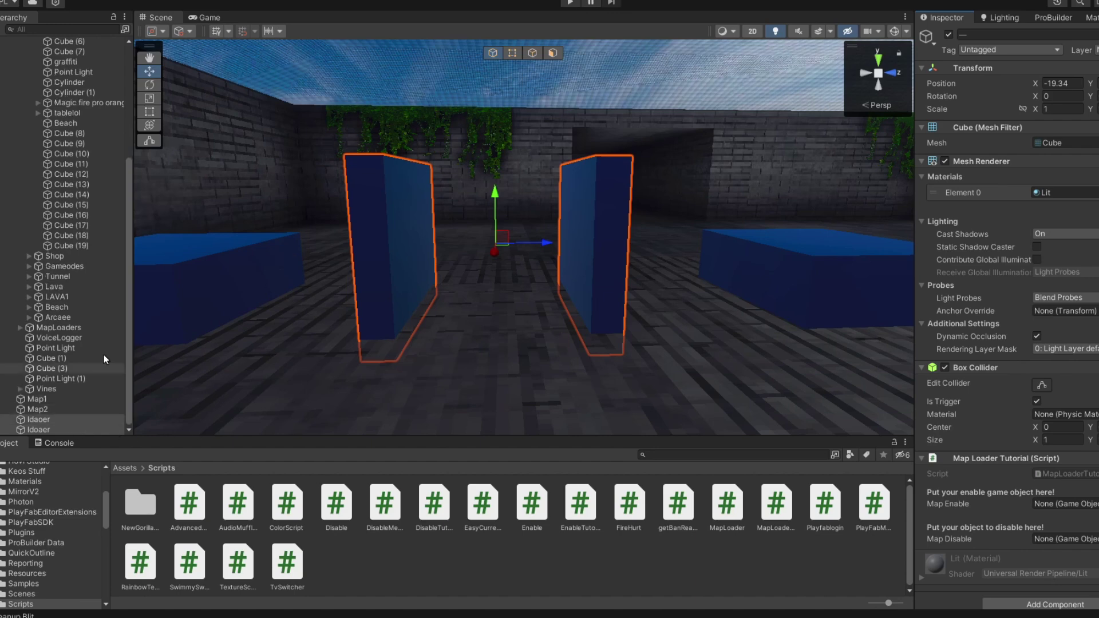
# Select each Idaoer trigger cube and the Map1 and Map2 objects in the Hierarchy
pyautogui.scroll(5, 42, 119)
pyautogui.click(10, 52)
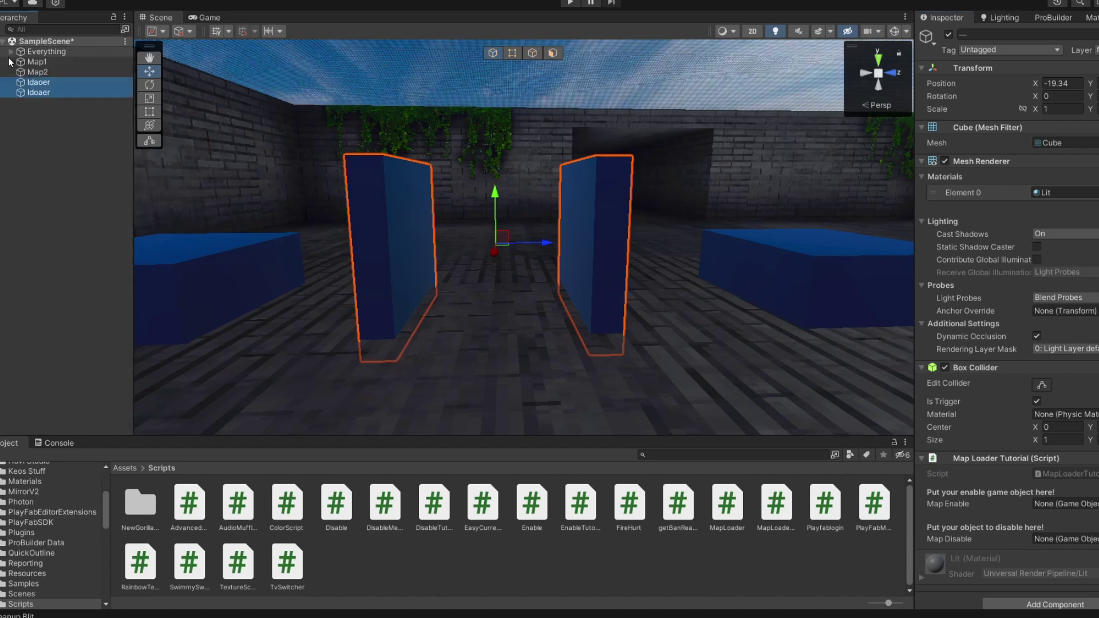
pyautogui.click(46, 207)
pyautogui.click(41, 82)
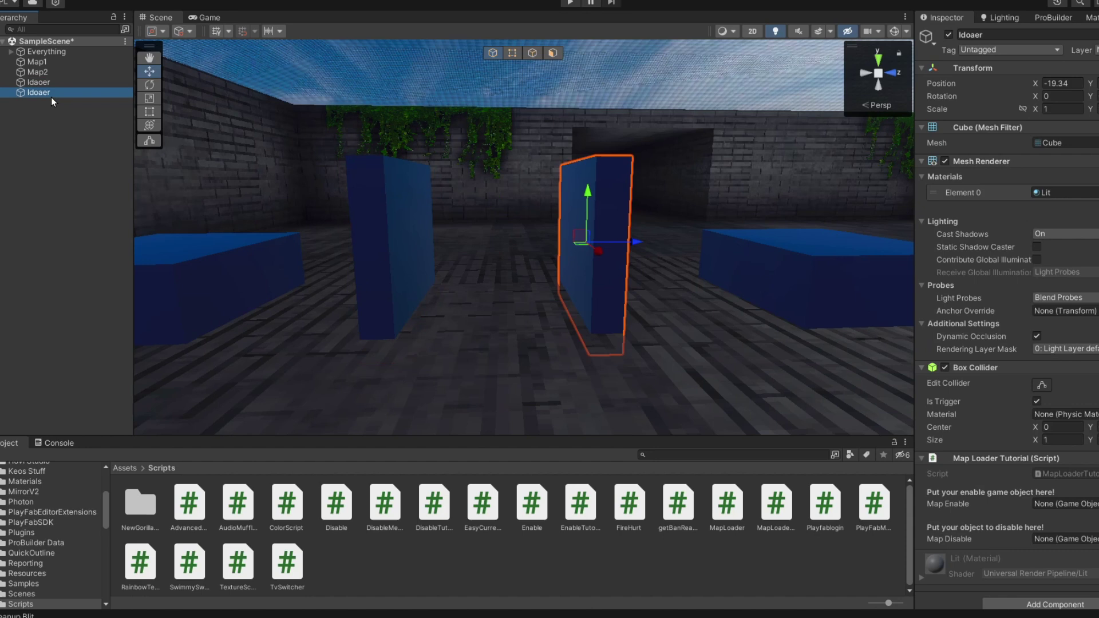
pyautogui.click(52, 83)
pyautogui.click(66, 72)
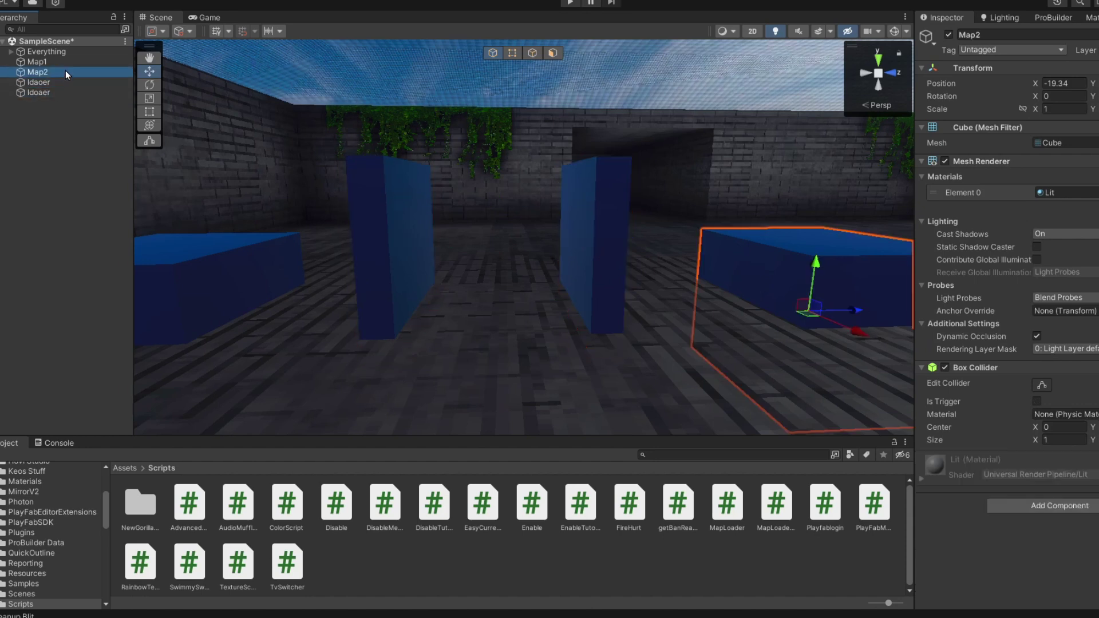
pyautogui.click(73, 129)
# Identify which scene block is Map2 by briefly hiding it and viewing the pillars
pyautogui.click(56, 85)
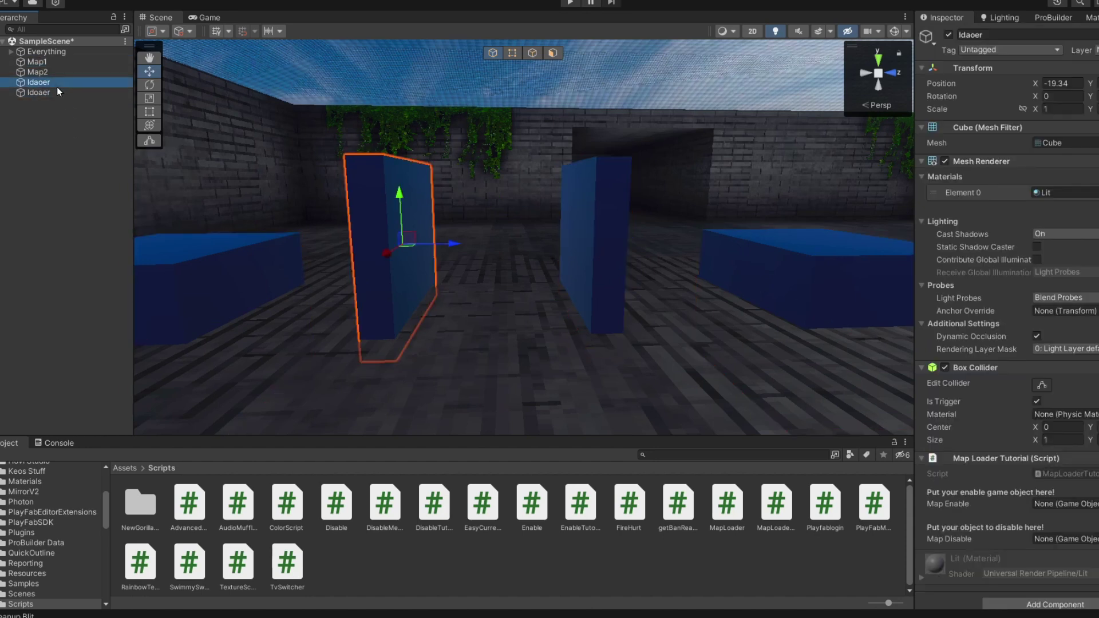
pyautogui.click(767, 257)
pyautogui.click(948, 35)
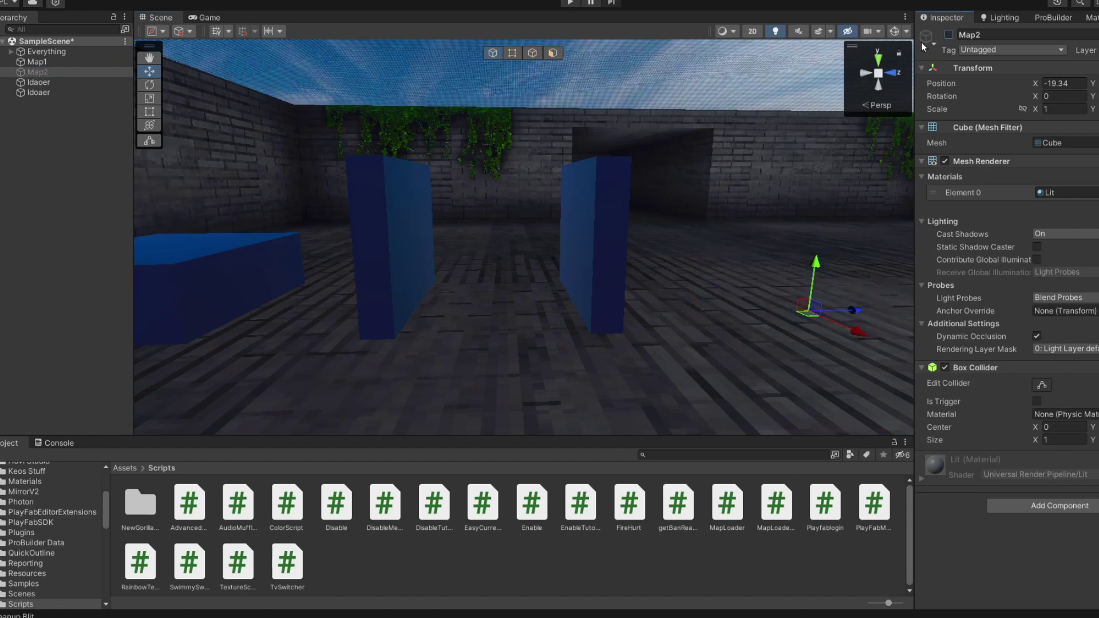
pyautogui.click(948, 35)
pyautogui.click(627, 204)
pyautogui.moveTo(596, 229); pyautogui.dragTo(620, 245, button='right')
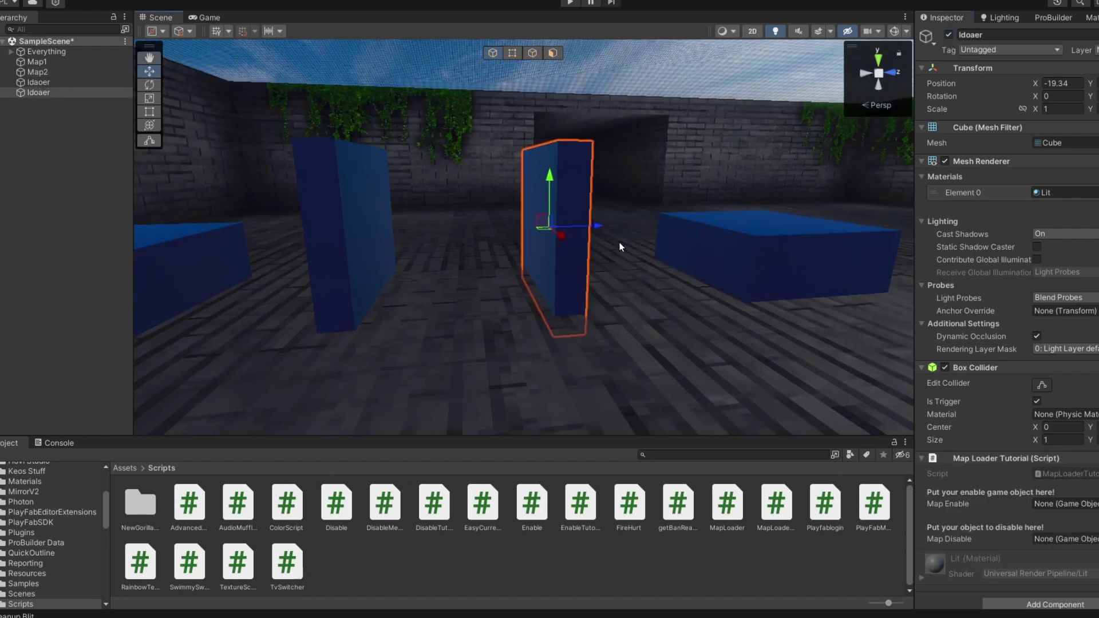
pyautogui.click(60, 62)
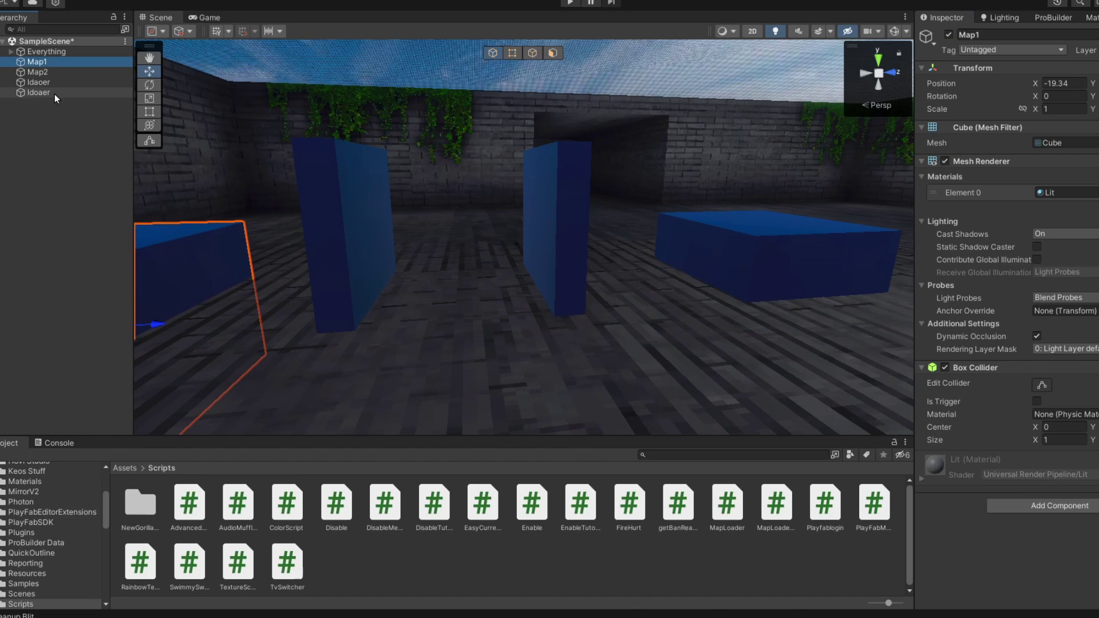
# Set the right Idaoer pillar to enable Map2 and disable Map1
pyautogui.click(53, 93)
pyautogui.moveTo(46, 71); pyautogui.dragTo(1045, 505)
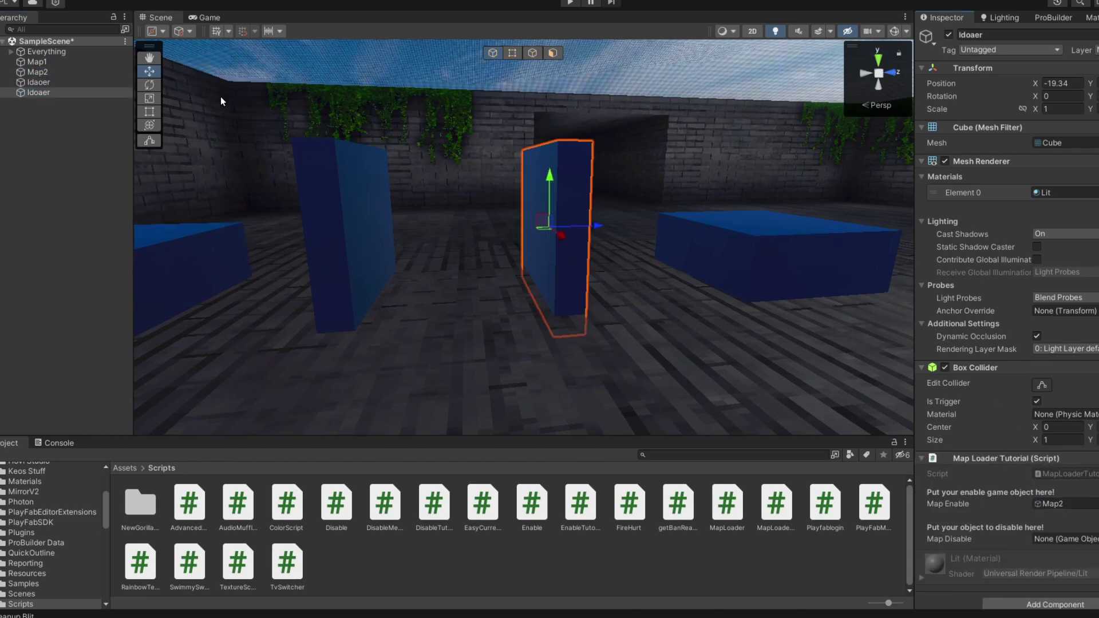
pyautogui.moveTo(36, 62); pyautogui.dragTo(1059, 539)
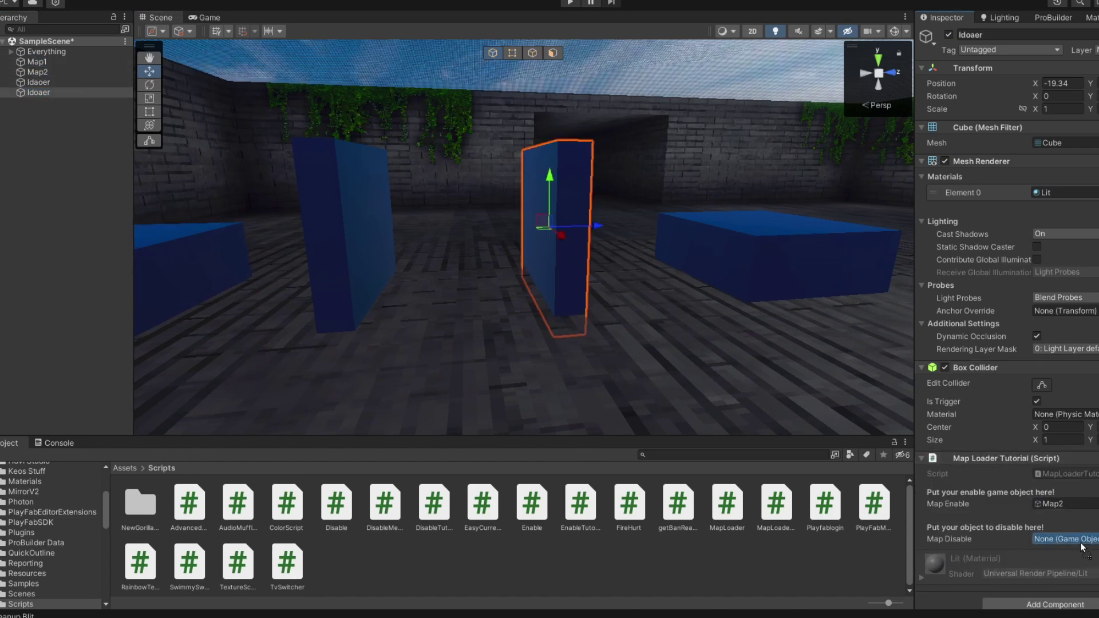
pyautogui.moveTo(596, 246); pyautogui.dragTo(538, 238, button='right')
# Set the left Idaoer pillar to enable Map1 and disable Map2
pyautogui.click(466, 201)
pyautogui.moveTo(37, 62); pyautogui.dragTo(1059, 504)
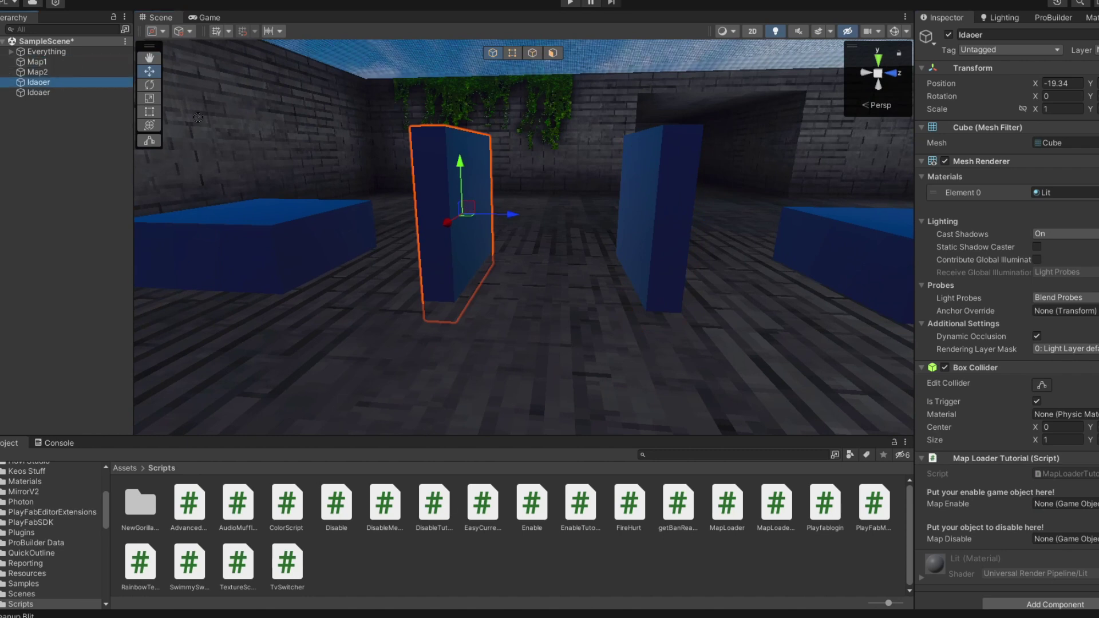
pyautogui.click(667, 231)
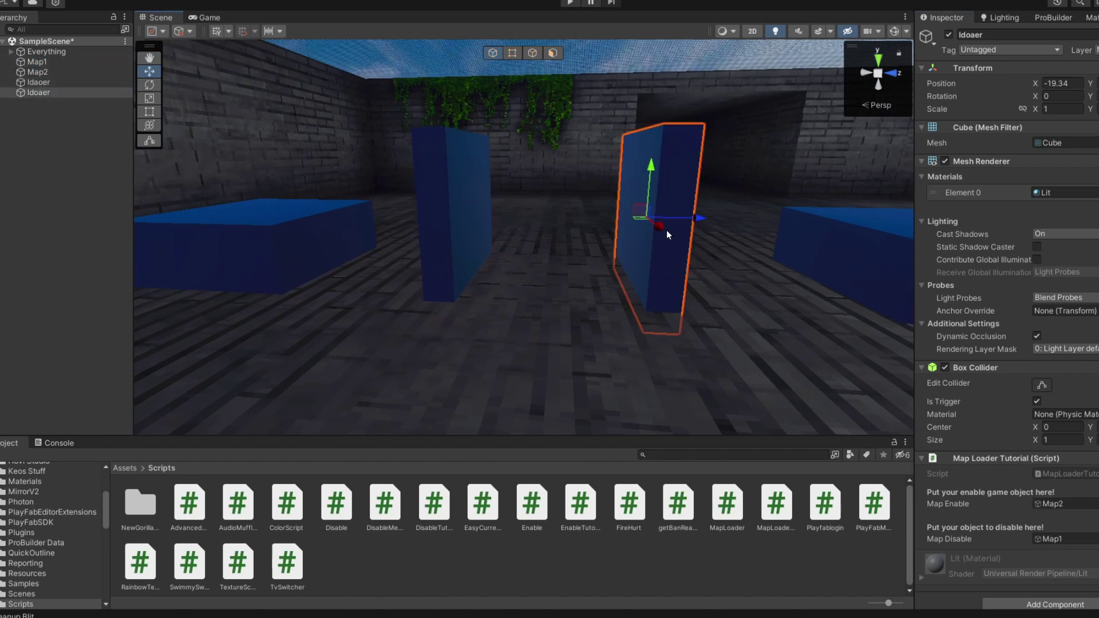
pyautogui.click(417, 202)
pyautogui.moveTo(37, 72); pyautogui.dragTo(1062, 539)
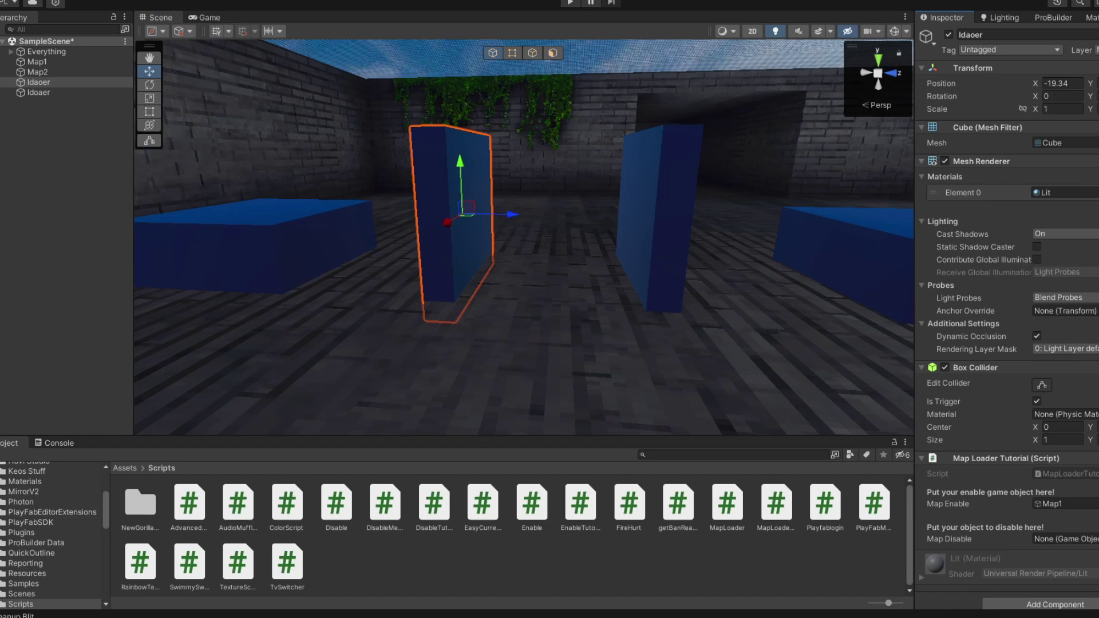
# Deactivate Map1 so the level starts with only Map2 active
pyautogui.moveTo(529, 217); pyautogui.dragTo(573, 218, button='right')
pyautogui.click(601, 208)
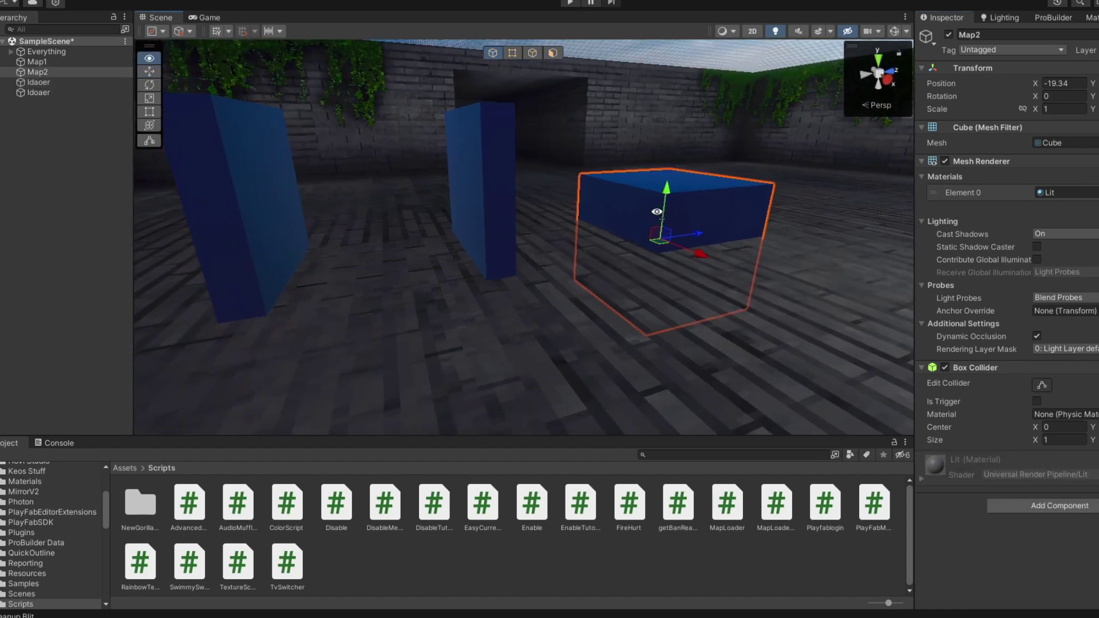
pyautogui.moveTo(659, 212); pyautogui.dragTo(515, 229, button='right')
pyautogui.moveTo(629, 172)
pyautogui.mouseDown(button='right')
pyautogui.moveTo(334, 246)
pyautogui.moveTo(593, 154)
pyautogui.mouseUp(button='right')
pyautogui.click(949, 34)
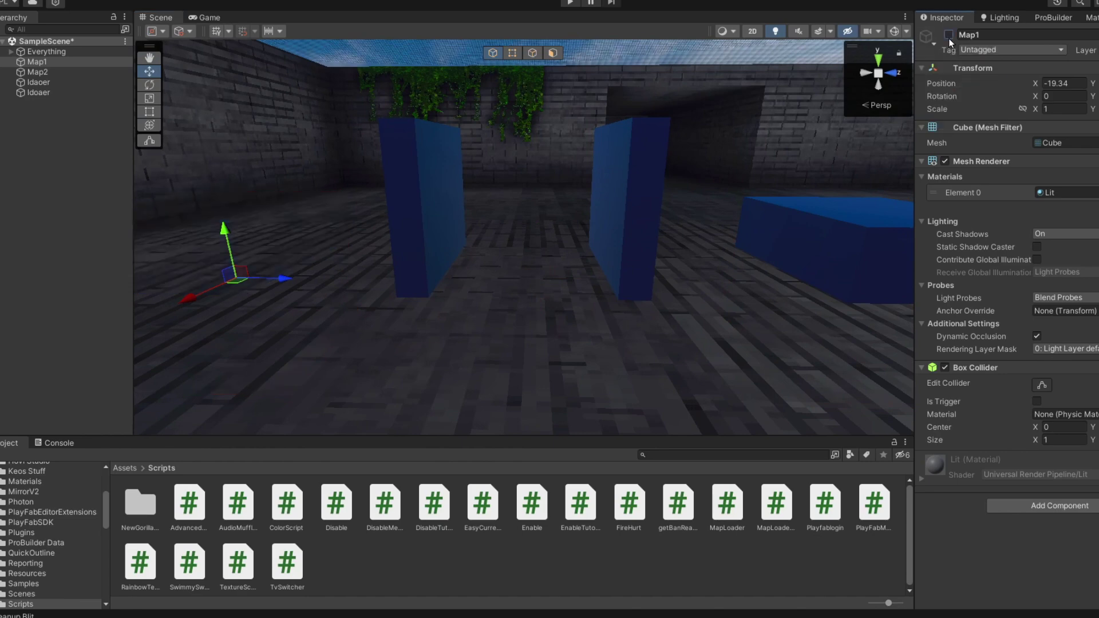
pyautogui.moveTo(515, 229)
pyautogui.mouseDown(button='right')
pyautogui.moveTo(534, 170)
pyautogui.moveTo(730, 265)
pyautogui.mouseUp(button='right')
# Enter play mode and follow the player through the trigger walls in the Scene view
pyautogui.hotkey('ctrl', 'p')
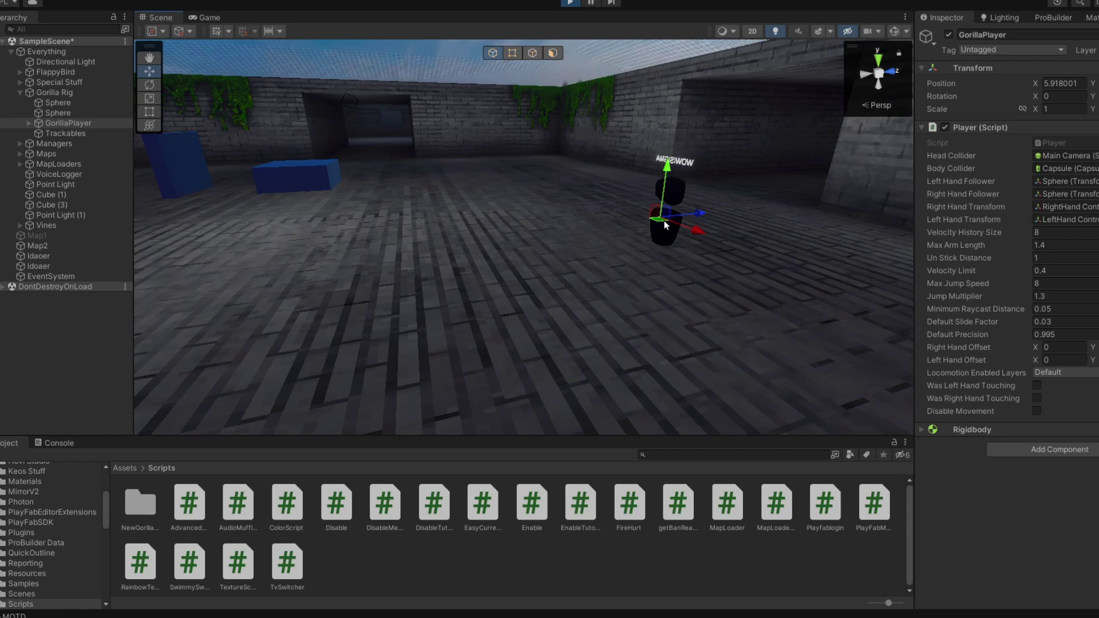
pyautogui.moveTo(664, 221)
pyautogui.mouseDown(button='right')
pyautogui.moveTo(254, 152)
pyautogui.moveTo(633, 384)
pyautogui.mouseUp(button='right')
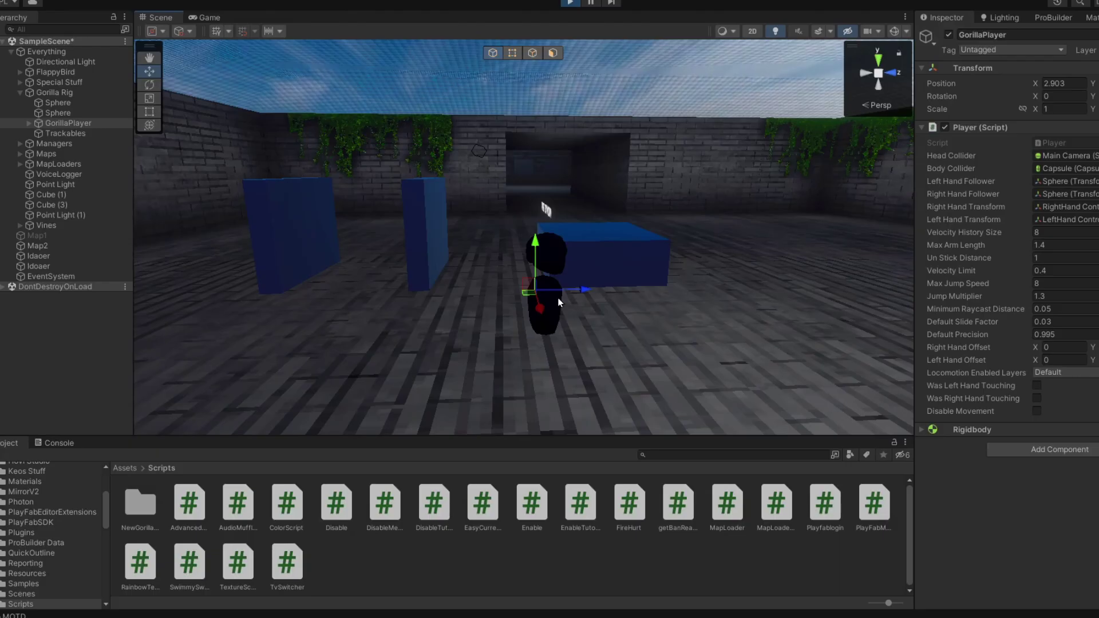
pyautogui.moveTo(558, 297)
pyautogui.keyDown('alt'); pyautogui.mouseDown()
pyautogui.moveTo(498, 302)
pyautogui.moveTo(363, 345)
pyautogui.moveTo(655, 287)
pyautogui.moveTo(504, 260)
pyautogui.moveTo(599, 277)
pyautogui.moveTo(489, 263)
pyautogui.moveTo(555, 282)
pyautogui.moveTo(441, 271)
pyautogui.moveTo(268, 280)
pyautogui.moveTo(668, 280)
pyautogui.moveTo(286, 283)
pyautogui.moveTo(681, 295)
pyautogui.moveTo(573, 301)
pyautogui.moveTo(309, 278)
pyautogui.moveTo(528, 286)
pyautogui.moveTo(484, 288)
pyautogui.mouseUp(); pyautogui.keyUp('alt')
pyautogui.click(570, 3)
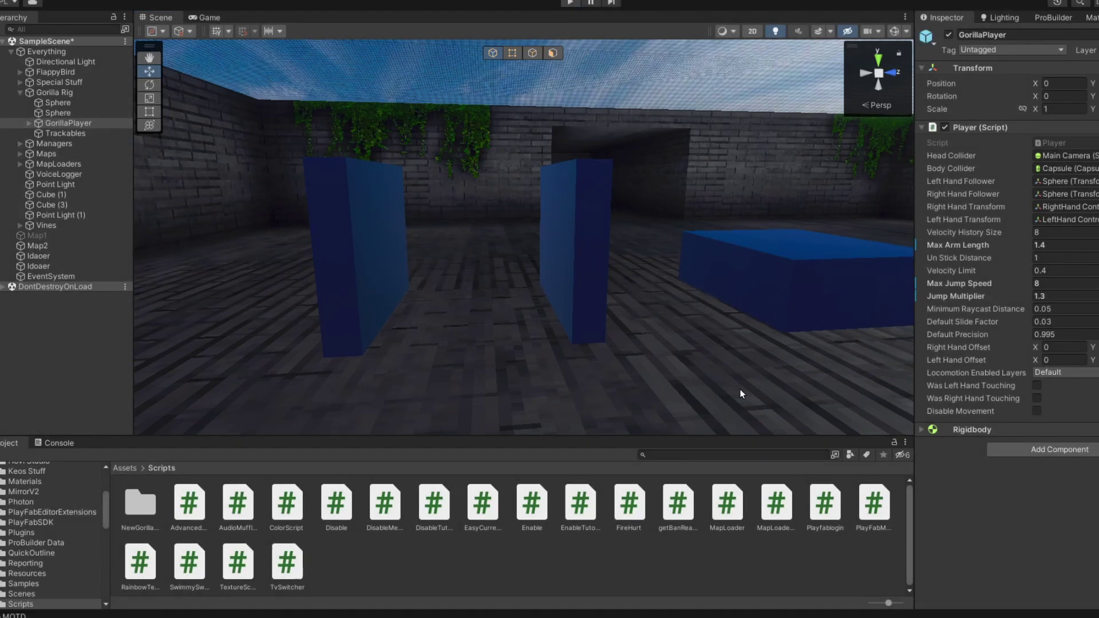